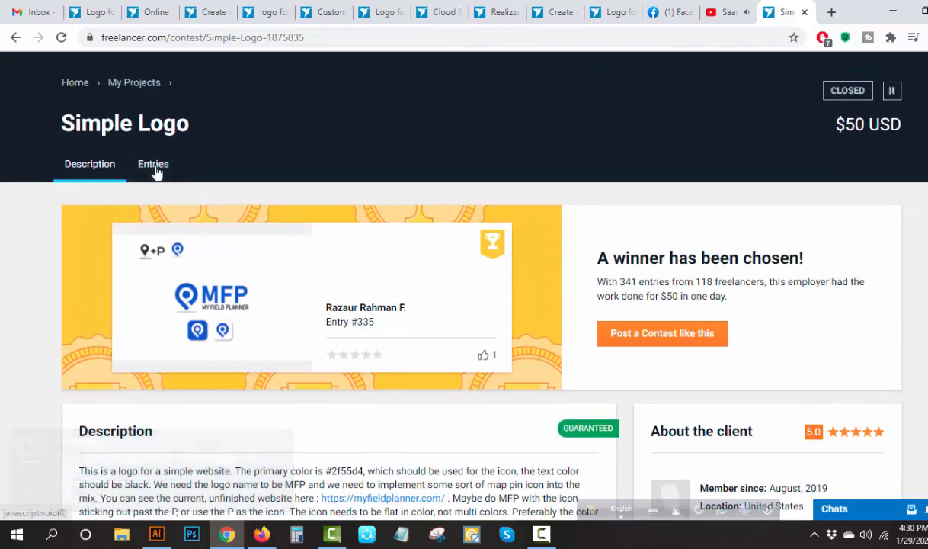
Examine the entries of the Simple Logo contest, including the winning MFP logo and the rejected designs.
{"action": "left_click", "coordinate": [157, 169]}
{"action": "scroll", "coordinate": [229, 198], "scroll_direction": "down", "scroll_amount": 2}
{"action": "scroll", "coordinate": [234, 202], "scroll_direction": "down", "scroll_amount": 4}
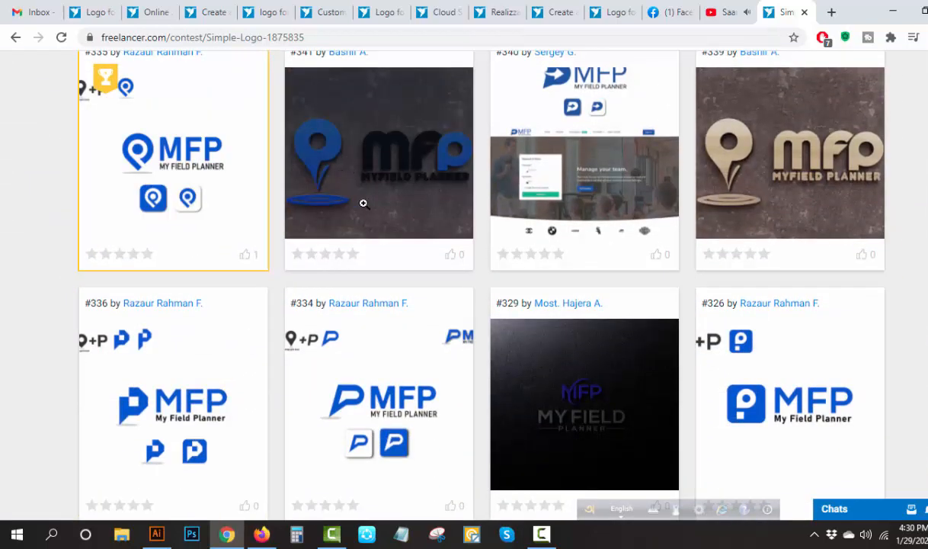
{"action": "scroll", "coordinate": [810, 298], "scroll_direction": "down", "scroll_amount": 2}
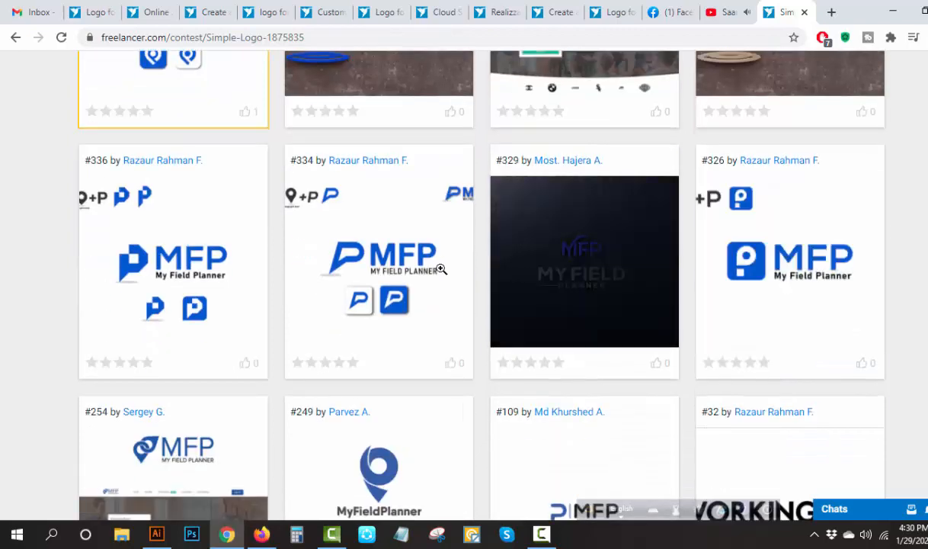
{"action": "scroll", "coordinate": [168, 305], "scroll_direction": "down", "scroll_amount": 3}
{"action": "scroll", "coordinate": [705, 305], "scroll_direction": "down", "scroll_amount": 3}
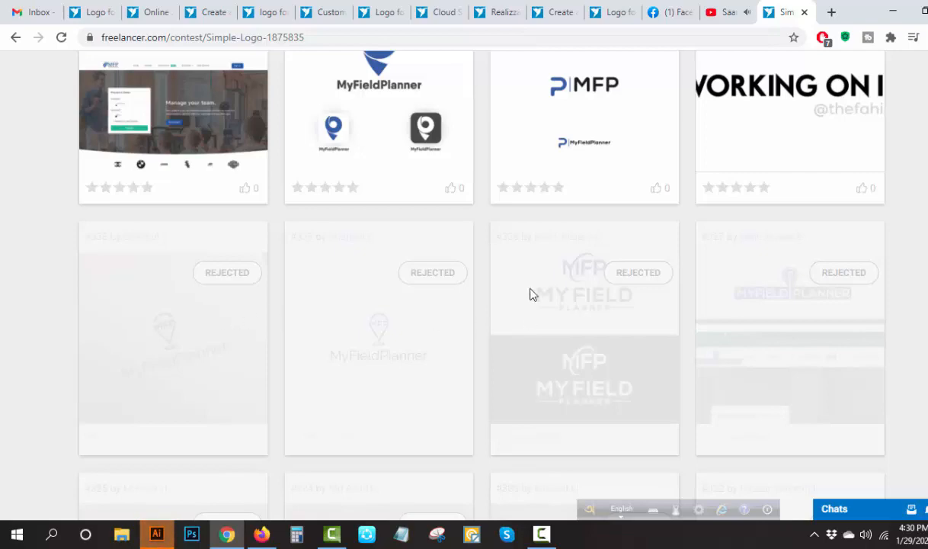
{"action": "scroll", "coordinate": [531, 294], "scroll_direction": "up", "scroll_amount": 8}
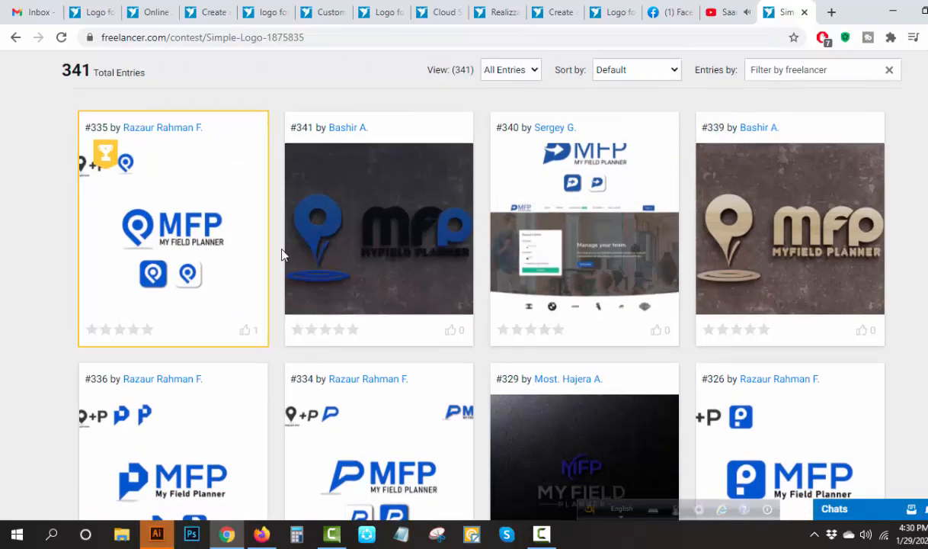
{"action": "scroll", "coordinate": [208, 291], "scroll_direction": "up", "scroll_amount": 2}
{"action": "scroll", "coordinate": [221, 268], "scroll_direction": "up", "scroll_amount": 2}
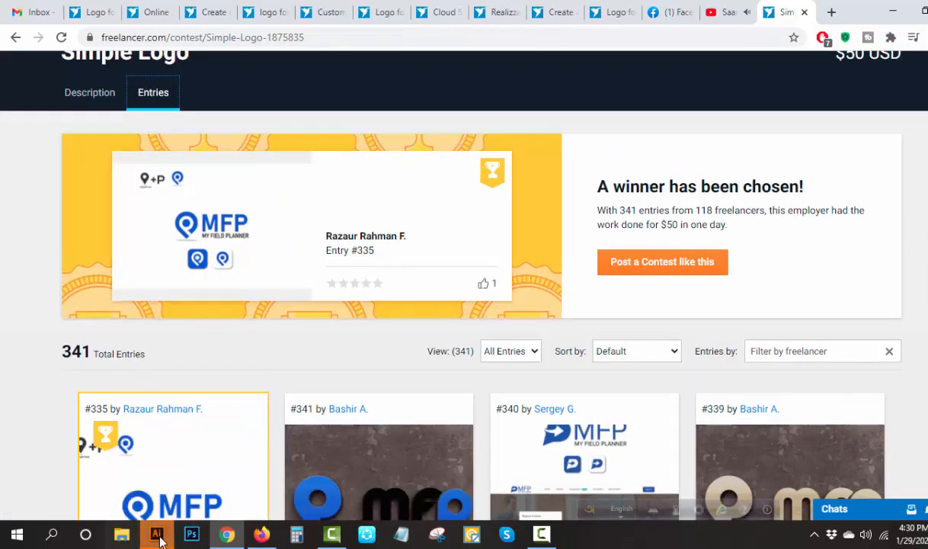
{"action": "scroll", "coordinate": [233, 354], "scroll_direction": "down", "scroll_amount": 2}
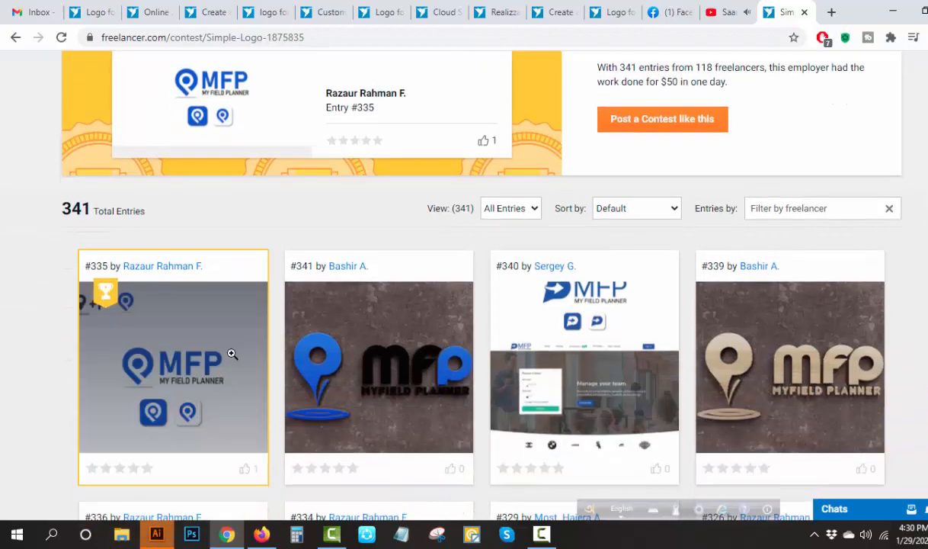
{"action": "right_click", "coordinate": [155, 351]}
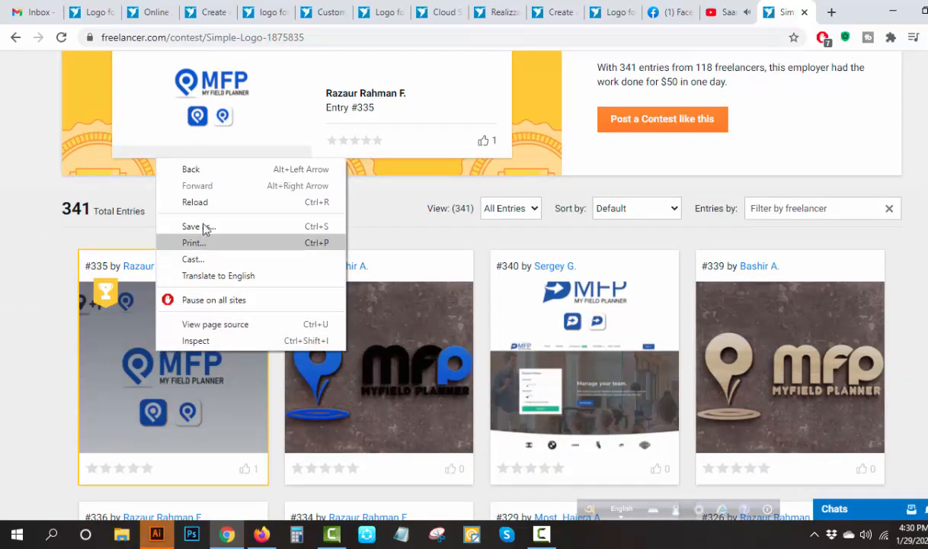
{"action": "left_click", "coordinate": [61, 329]}
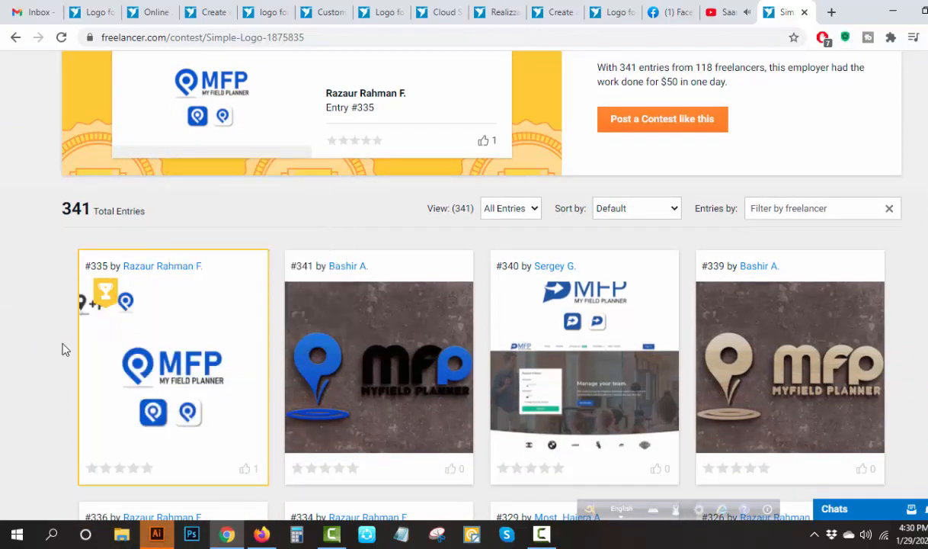
{"action": "right_click", "coordinate": [119, 358]}
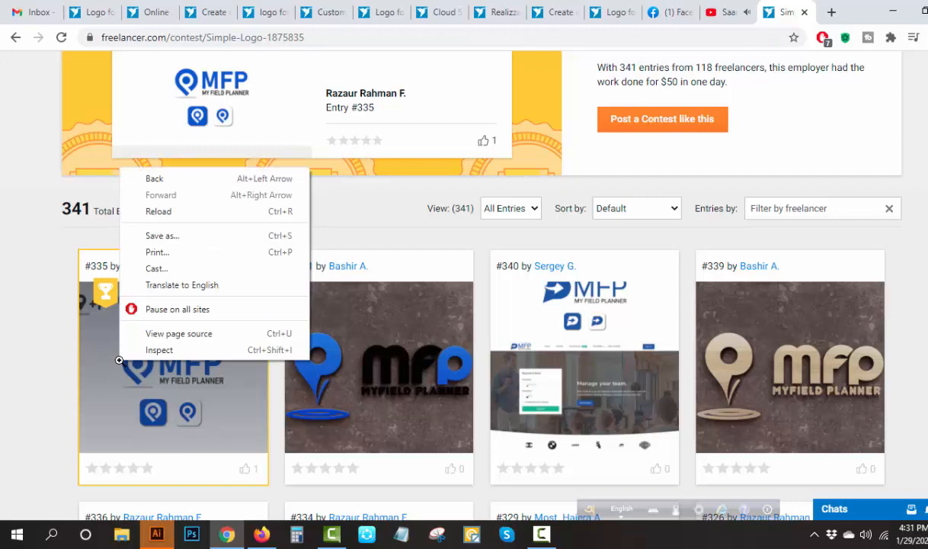
{"action": "left_click", "coordinate": [3, 305]}
Switch to Adobe Illustrator, create a new document and paste in the winning MFP logo image.
{"action": "left_click", "coordinate": [156, 533]}
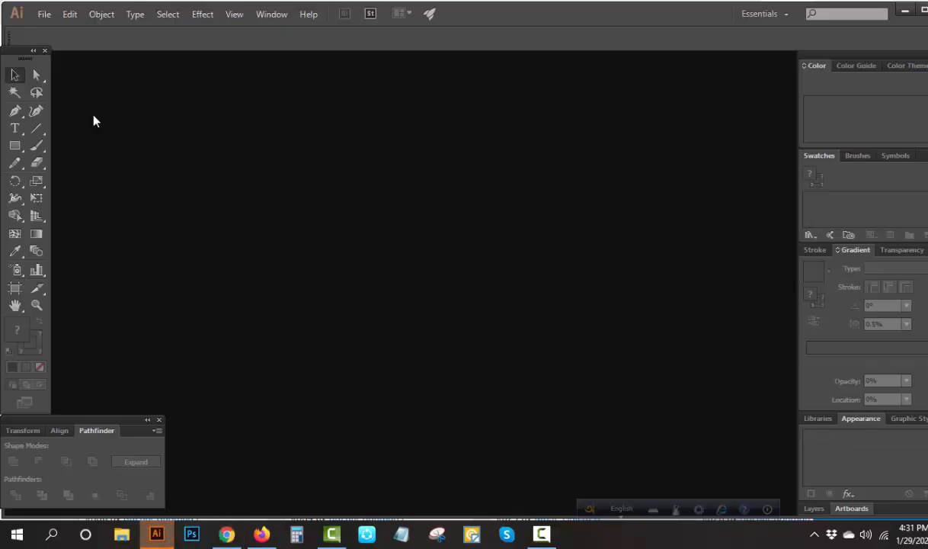
{"action": "left_click", "coordinate": [44, 14]}
{"action": "left_click", "coordinate": [68, 32]}
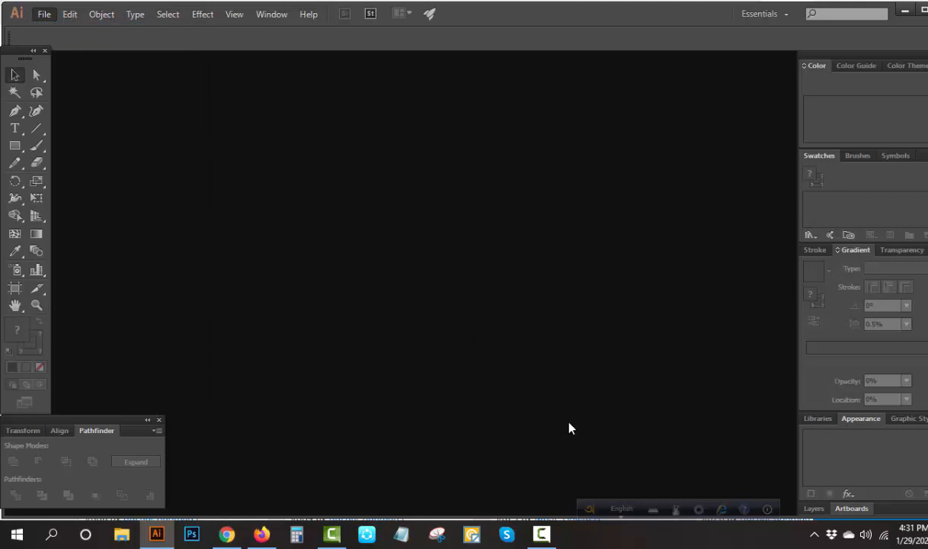
{"action": "left_click", "coordinate": [577, 398]}
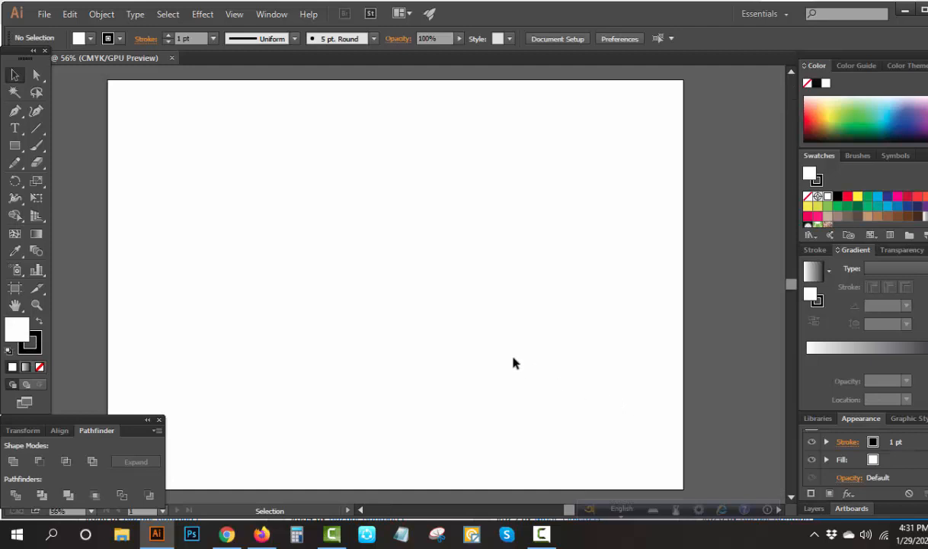
{"action": "key", "text": "ctrl+v"}
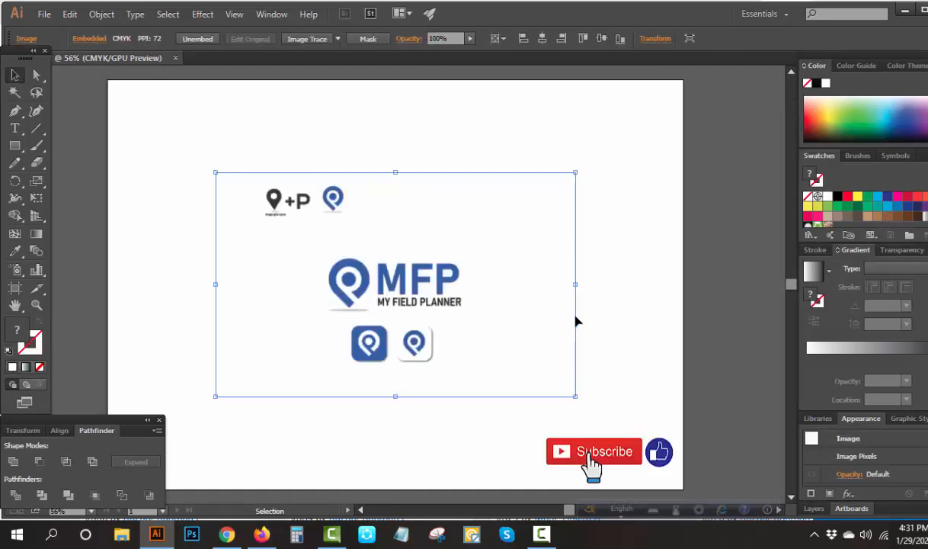
Scale the pasted logo image slightly larger and place it over the artboard's upper-left corner as a reference.
{"action": "left_click_drag", "start_coordinate": [576, 284], "coordinate": [515, 268]}
{"action": "left_click", "coordinate": [661, 296]}
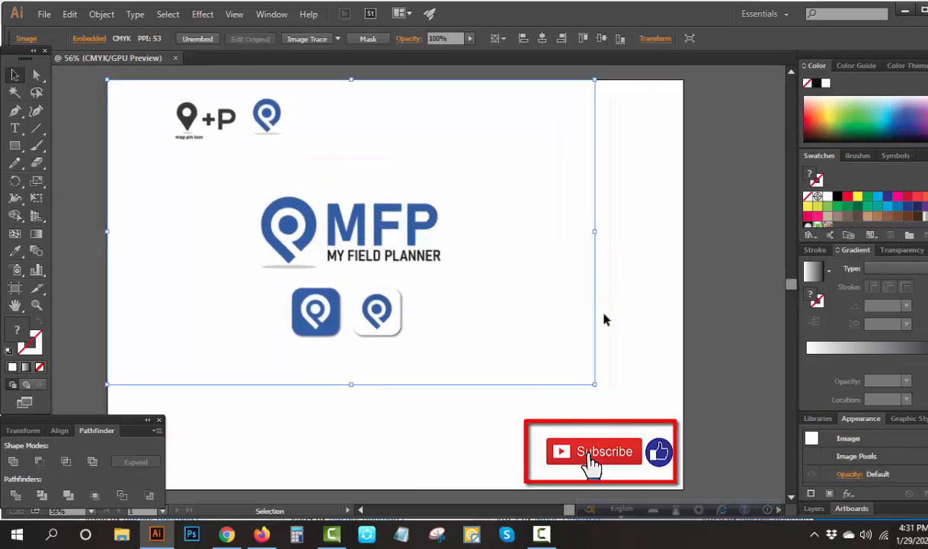
{"action": "left_click", "coordinate": [642, 323]}
{"action": "left_click_drag", "start_coordinate": [544, 345], "coordinate": [539, 335]}
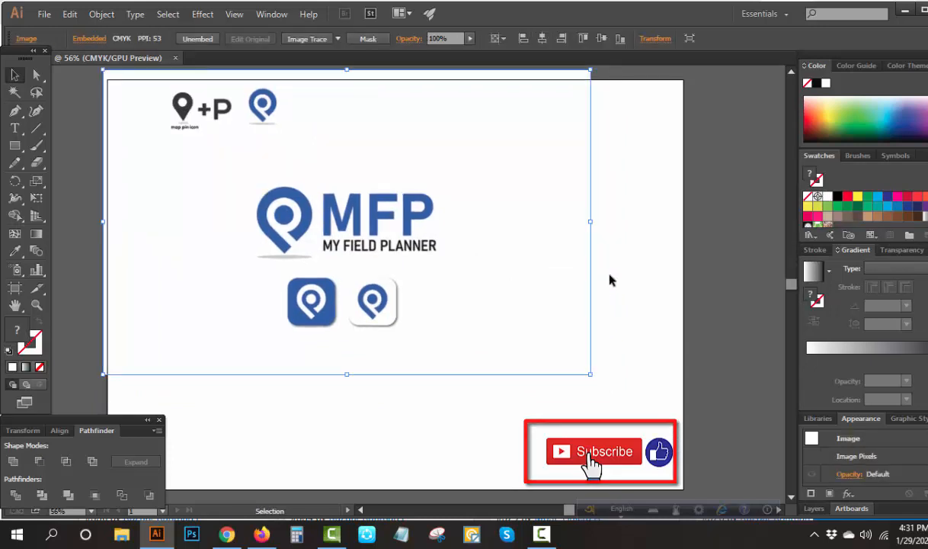
{"action": "left_click_drag", "start_coordinate": [590, 221], "coordinate": [534, 227]}
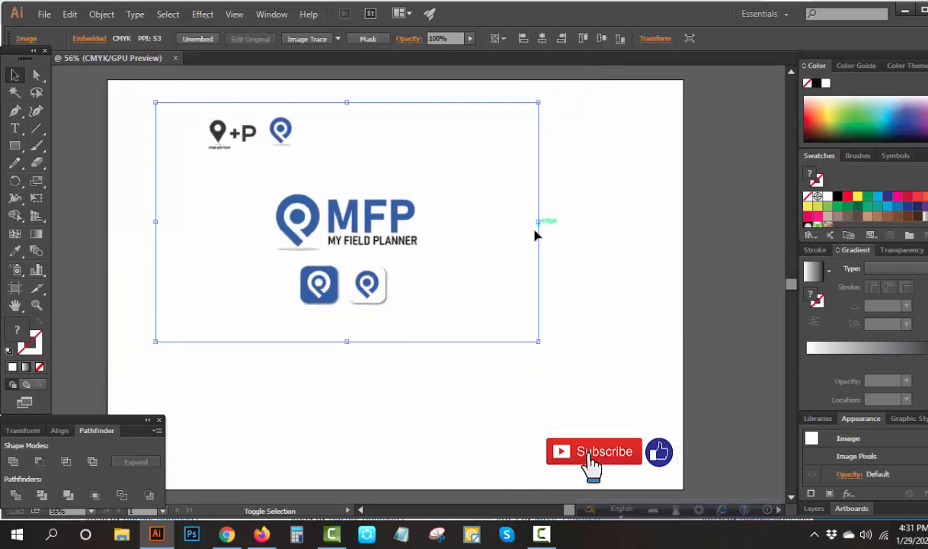
{"action": "left_click_drag", "start_coordinate": [467, 276], "coordinate": [371, 230]}
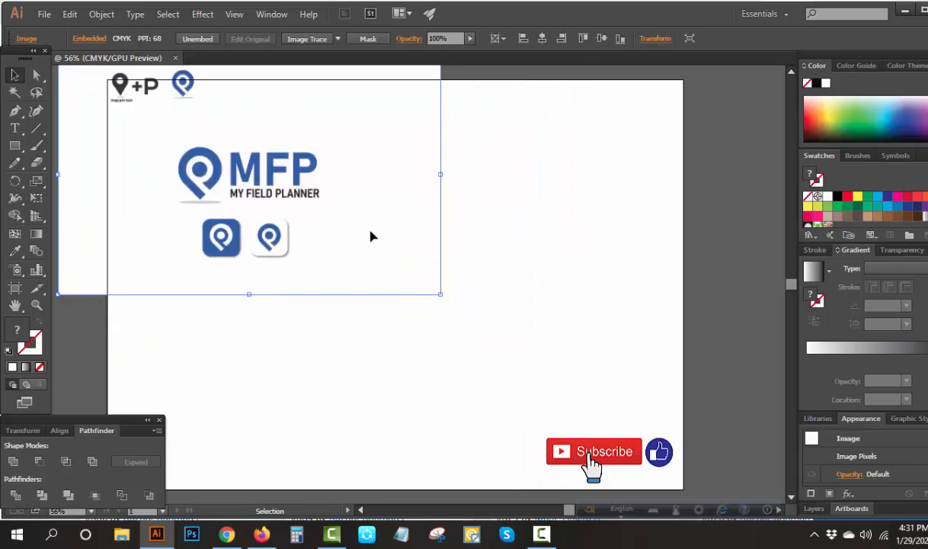
{"action": "key", "text": "ctrl+shift+a"}
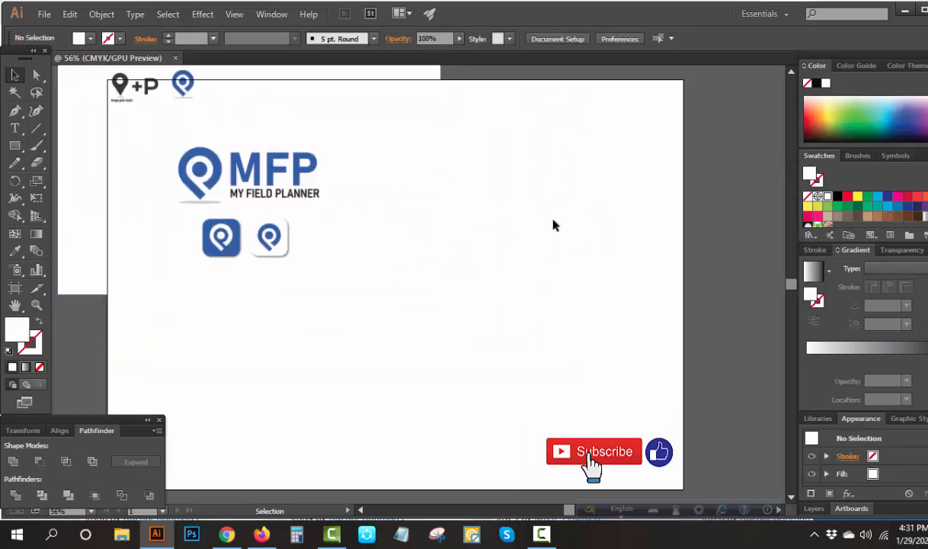
Draw a square about 404 pt wide beside the reference logo and fill it with black.
{"action": "left_click", "coordinate": [14, 145]}
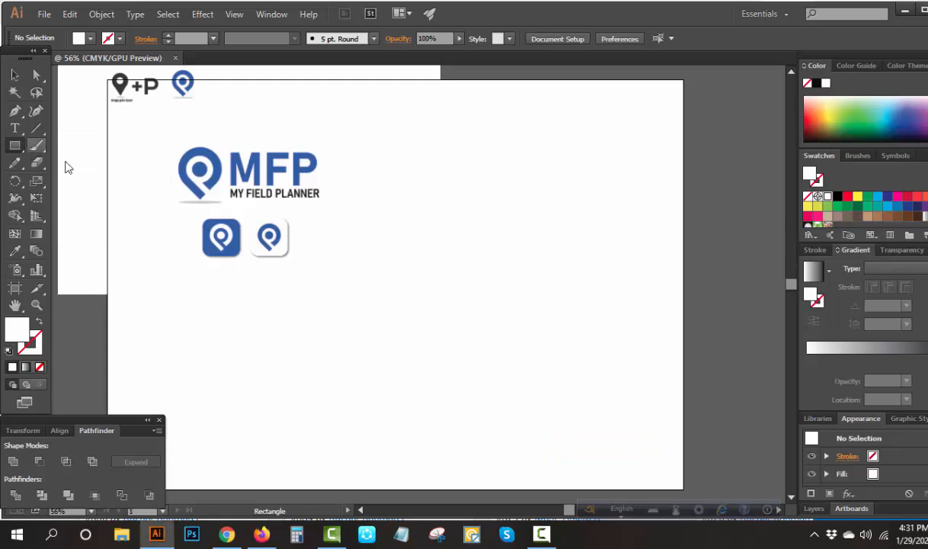
{"action": "left_click_drag", "start_coordinate": [525, 290], "coordinate": [606, 371]}
{"action": "left_click", "coordinate": [15, 74]}
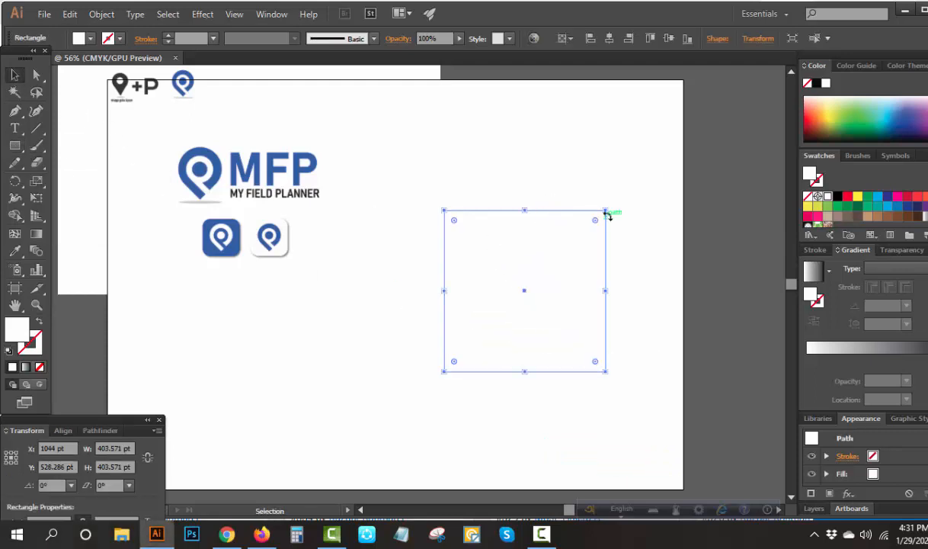
{"action": "left_click", "coordinate": [837, 196]}
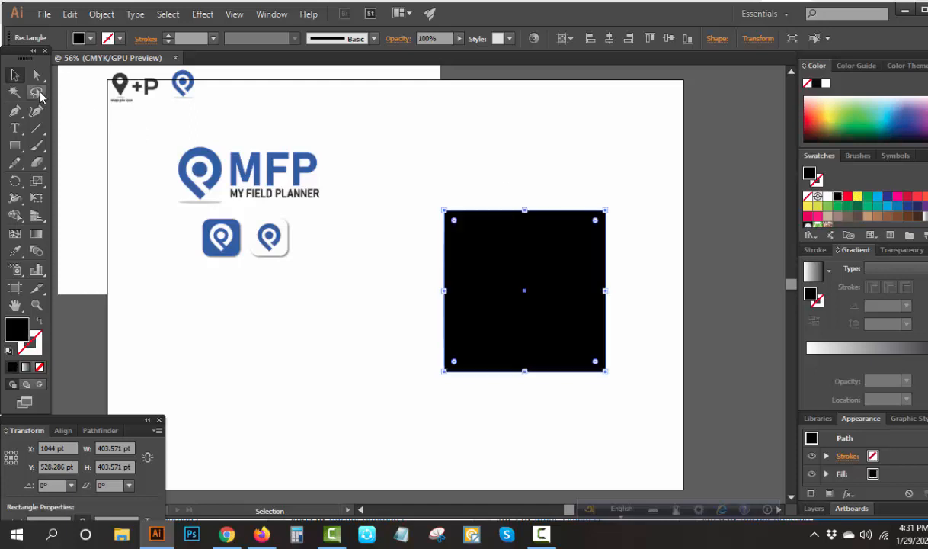
Move the black square slightly upward and rotate it 45° into a diamond.
{"action": "left_click", "coordinate": [569, 154]}
{"action": "left_click_drag", "start_coordinate": [603, 274], "coordinate": [611, 249]}
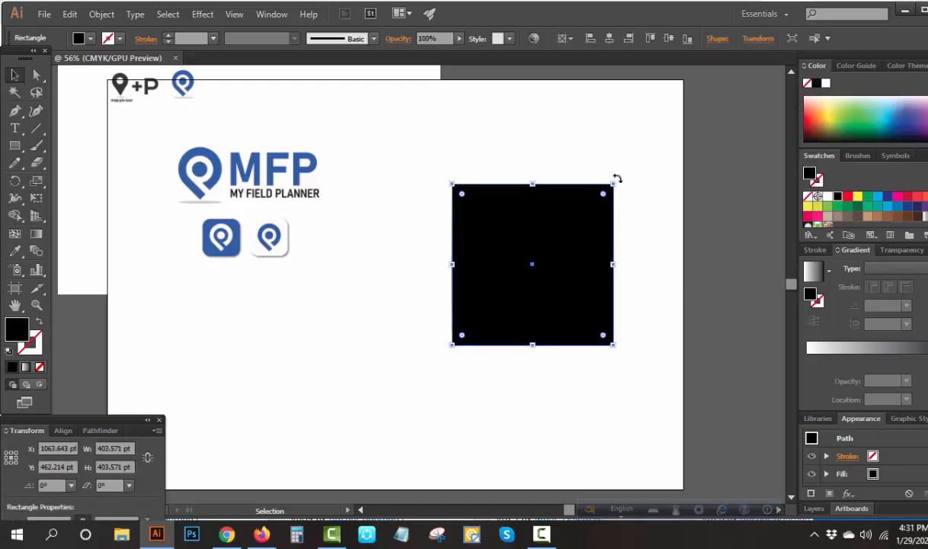
{"action": "left_click_drag", "start_coordinate": [593, 174], "coordinate": [546, 171]}
{"action": "left_click", "coordinate": [602, 365]}
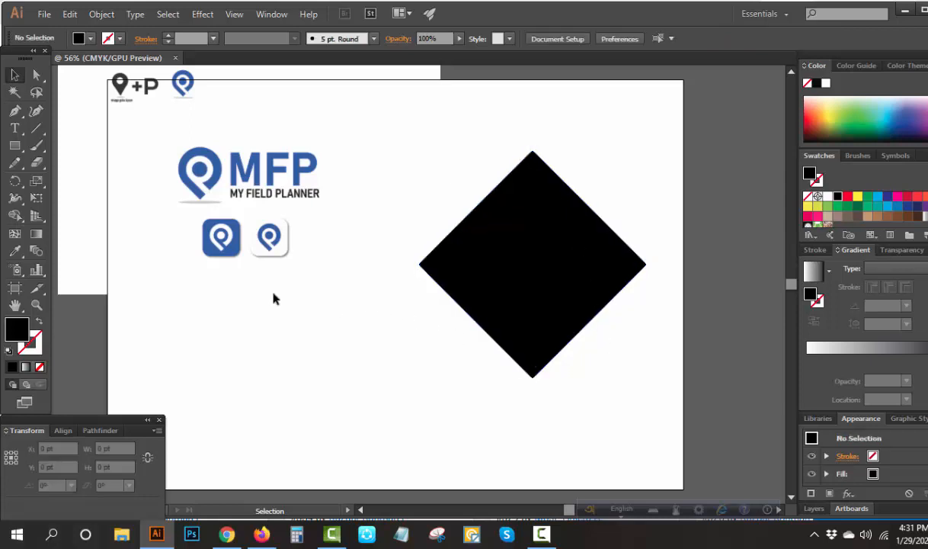
Draw a circle about 250 pt in diameter below and beside the diamond and remove its fill.
{"action": "left_click", "coordinate": [15, 145]}
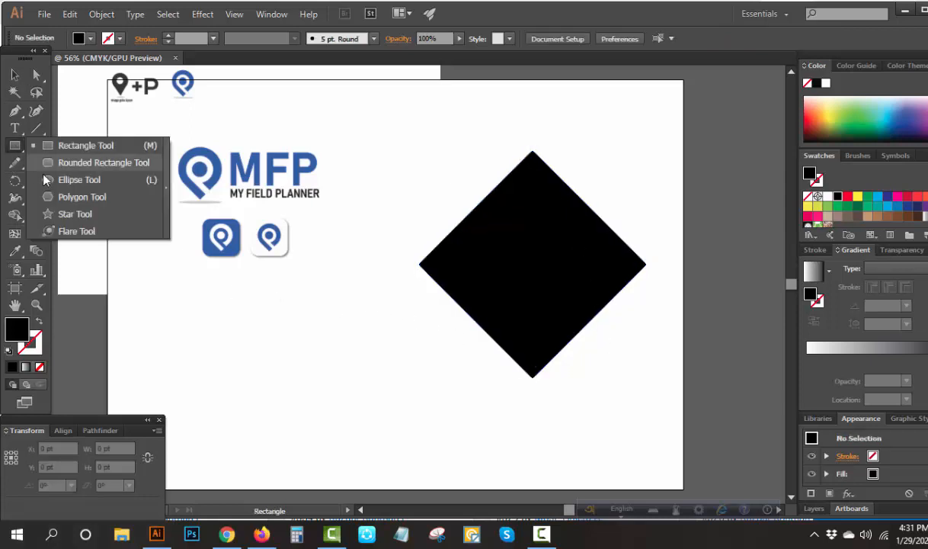
{"action": "left_click", "coordinate": [47, 181]}
{"action": "left_click_drag", "start_coordinate": [429, 381], "coordinate": [459, 433]}
{"action": "left_click", "coordinate": [18, 76]}
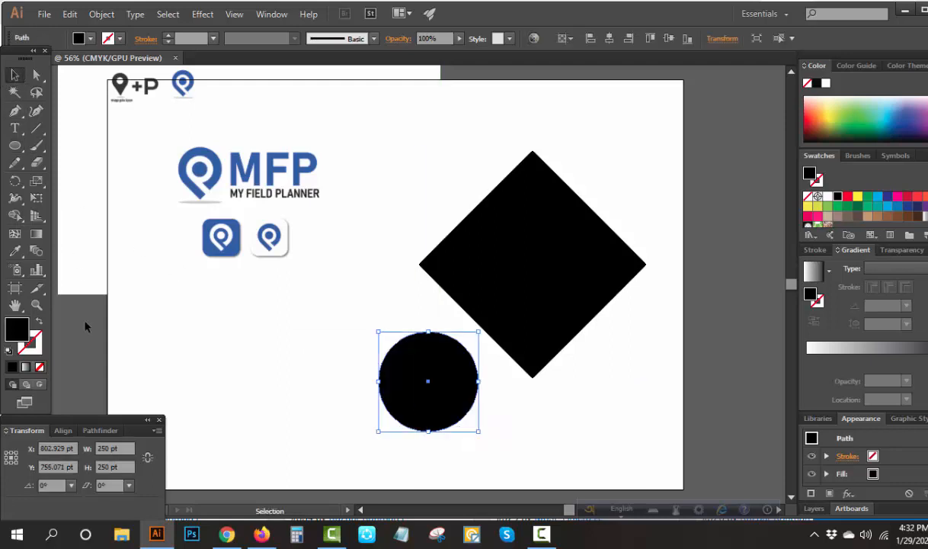
{"action": "left_click", "coordinate": [41, 367]}
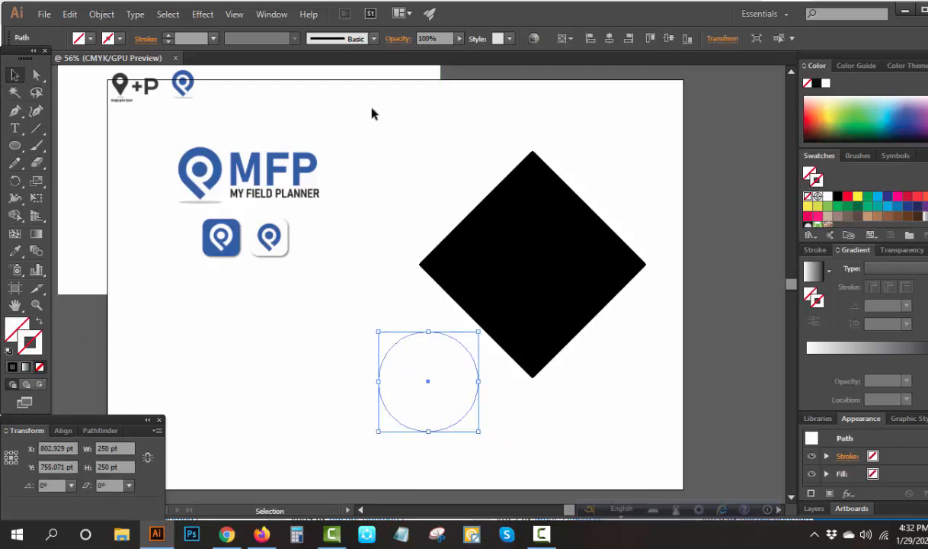
Give the circle a 30 pt stroke and shrink it about its centre to 150 pt in diameter.
{"action": "type", "text": "30"}
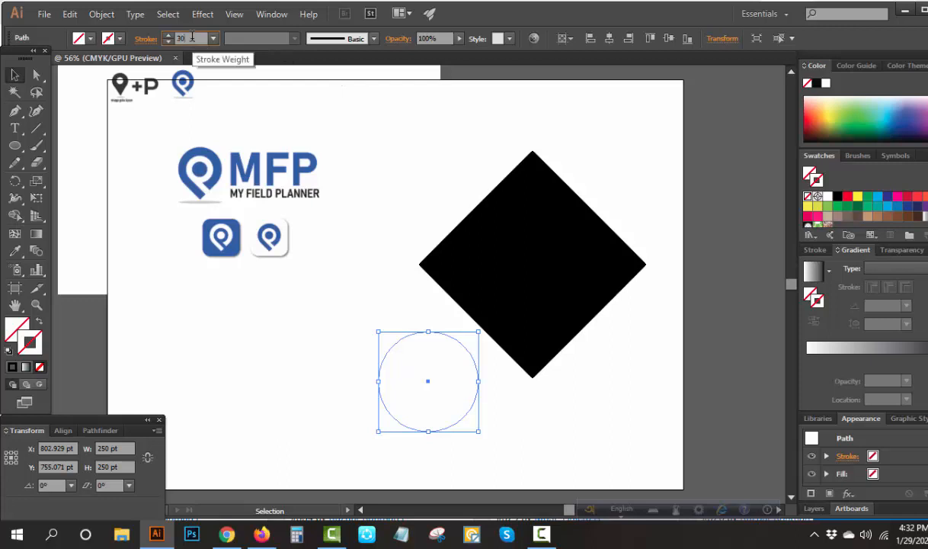
{"action": "key", "text": "Return"}
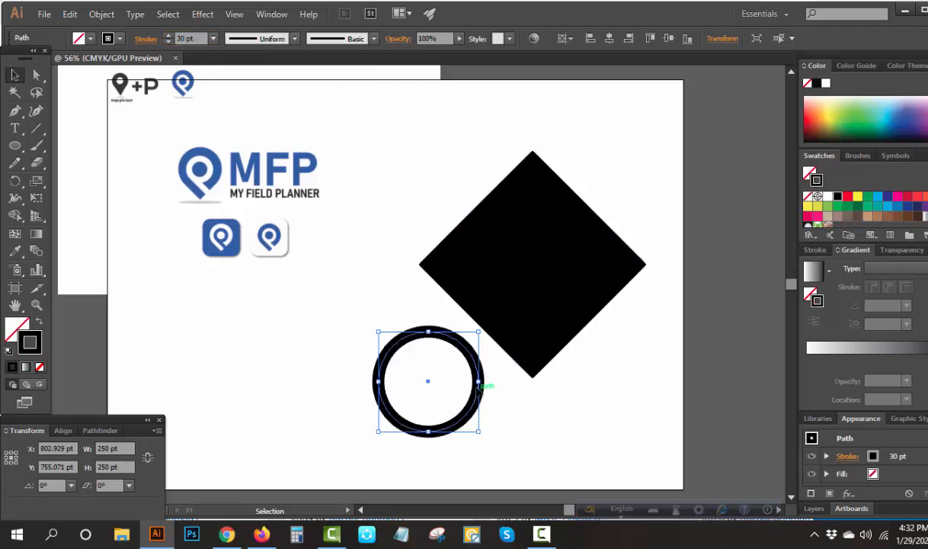
{"action": "left_click_drag", "start_coordinate": [481, 383], "coordinate": [460, 381]}
{"action": "left_click", "coordinate": [264, 365]}
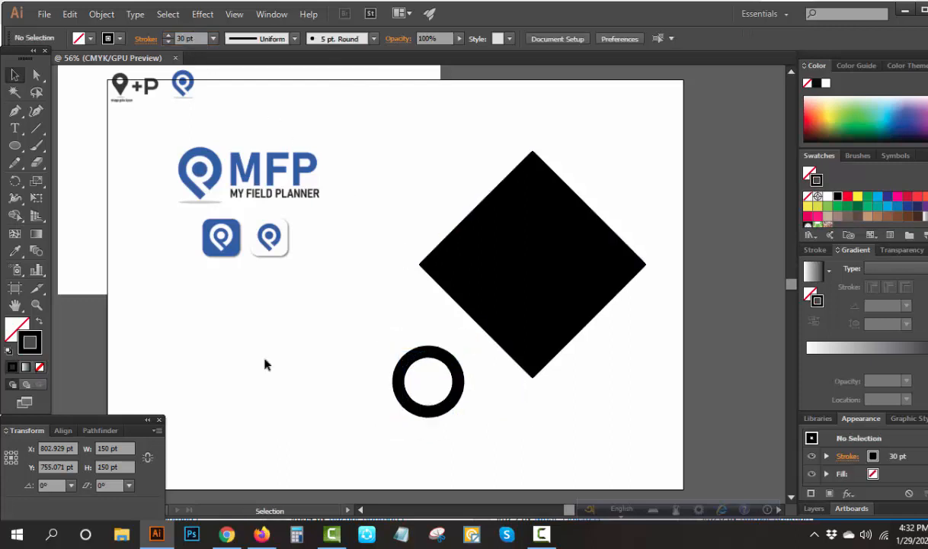
Draw a vertical line about 138 pt long down from the ring's left side as the stem of a P.
{"action": "left_click", "coordinate": [36, 128]}
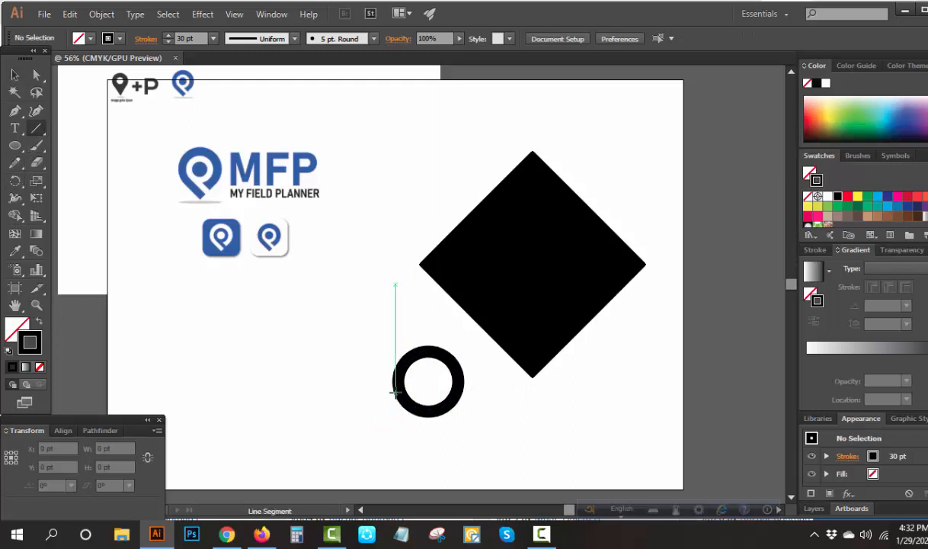
{"action": "left_click_drag", "start_coordinate": [395, 378], "coordinate": [420, 439]}
{"action": "left_click", "coordinate": [15, 74]}
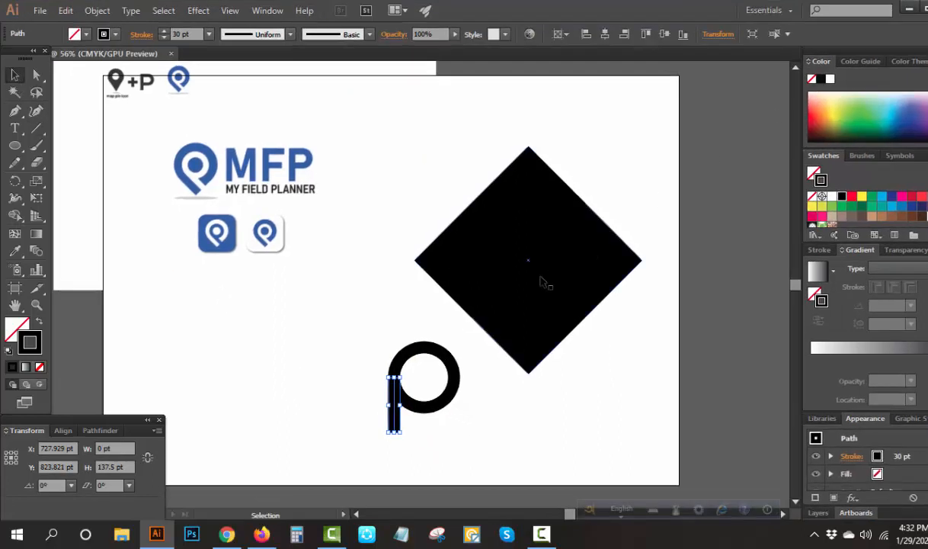
Increase the stroke weight of both the ring and the stem to 42 pt.
{"action": "left_click", "coordinate": [443, 418]}
{"action": "left_click_drag", "start_coordinate": [353, 363], "coordinate": [497, 439]}
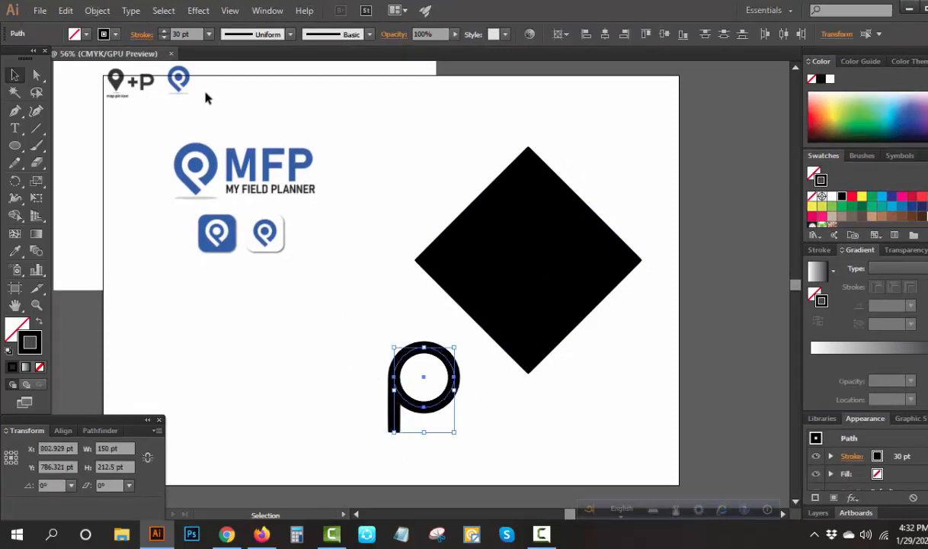
{"action": "key", "text": "Up"}
{"action": "key", "text": "Up"}
{"action": "key", "text": "Up"}
{"action": "key", "text": "Up"}
{"action": "key", "text": "Up"}
{"action": "key", "text": "Up"}
{"action": "key", "text": "Up"}
{"action": "key", "text": "Up"}
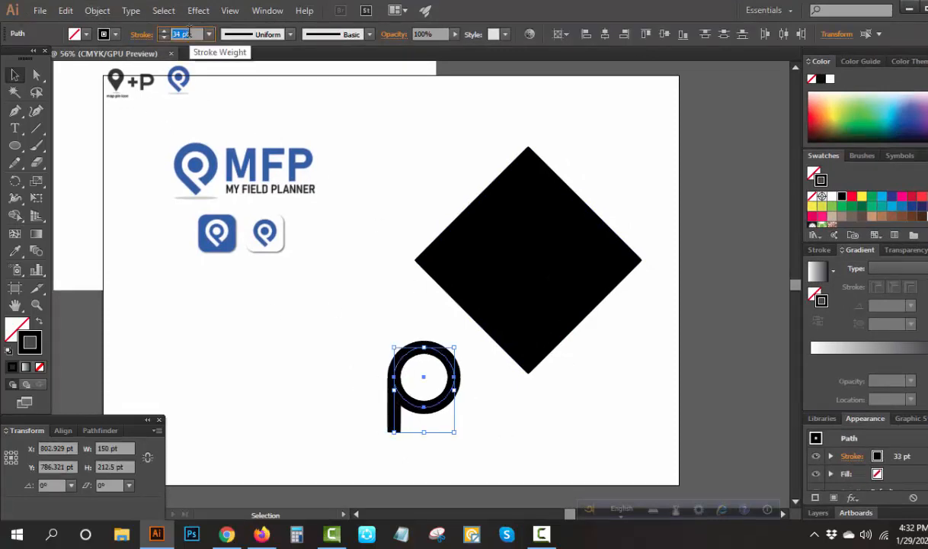
{"action": "key", "text": "Up"}
{"action": "key", "text": "Up"}
{"action": "key", "text": "Up"}
{"action": "key", "text": "Up"}
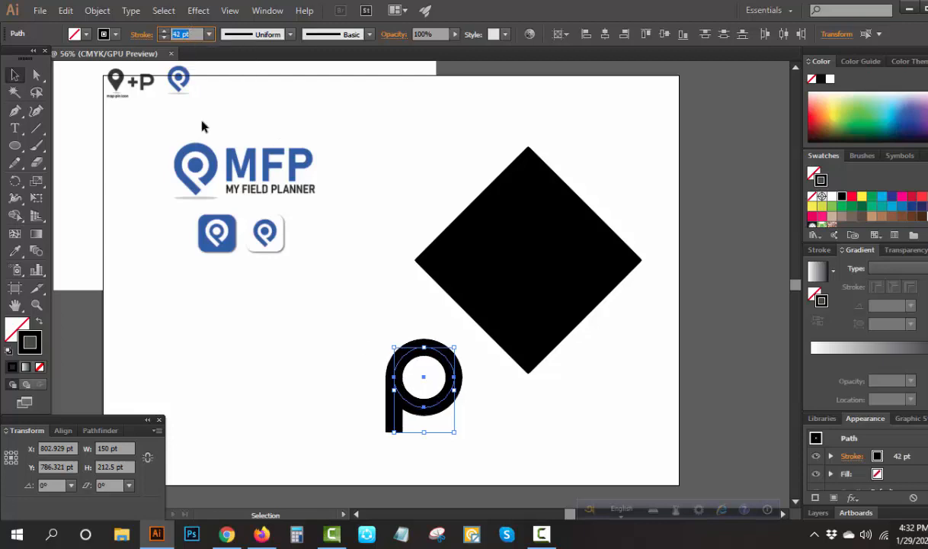
Expand the fill and stroke of the ring and stem and unite them into a single P shape.
{"action": "left_click", "coordinate": [96, 10]}
{"action": "left_click", "coordinate": [136, 162]}
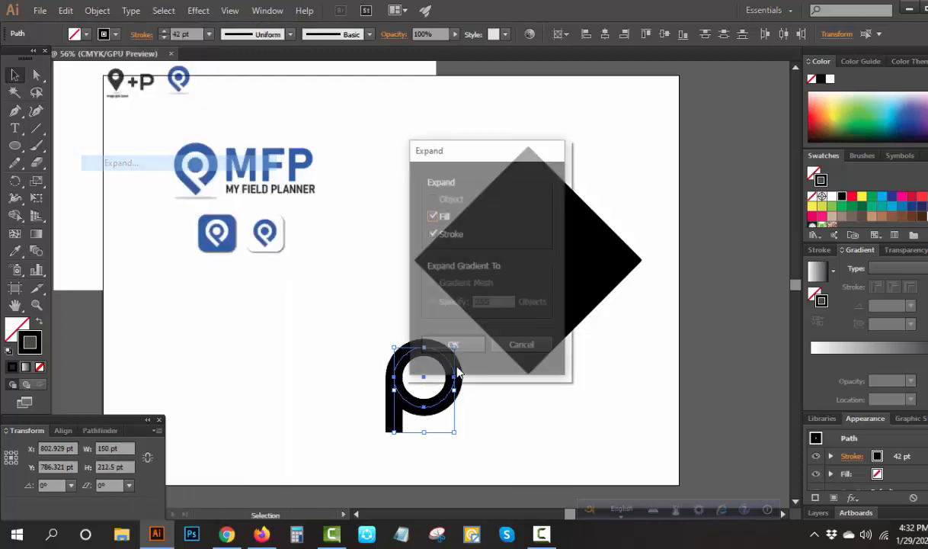
{"action": "left_click", "coordinate": [468, 353]}
{"action": "left_click", "coordinate": [525, 459]}
{"action": "left_click_drag", "start_coordinate": [500, 450], "coordinate": [355, 369]}
{"action": "left_click", "coordinate": [100, 430]}
{"action": "left_click", "coordinate": [13, 461]}
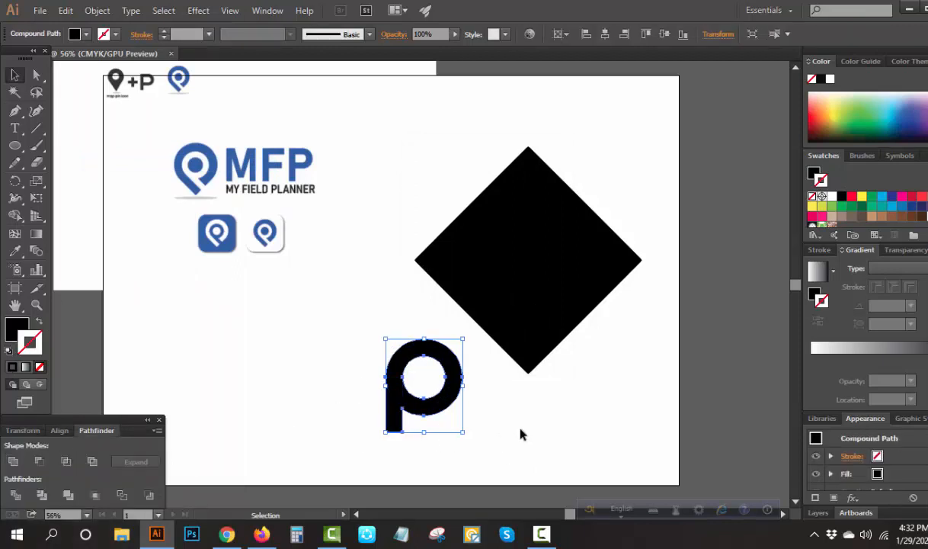
{"action": "left_click", "coordinate": [493, 403]}
Rotate the P shape 45° counterclockwise so its stem points diagonally down to the right.
{"action": "left_click", "coordinate": [440, 408]}
{"action": "left_click_drag", "start_coordinate": [462, 334], "coordinate": [417, 326]}
{"action": "left_click", "coordinate": [533, 452]}
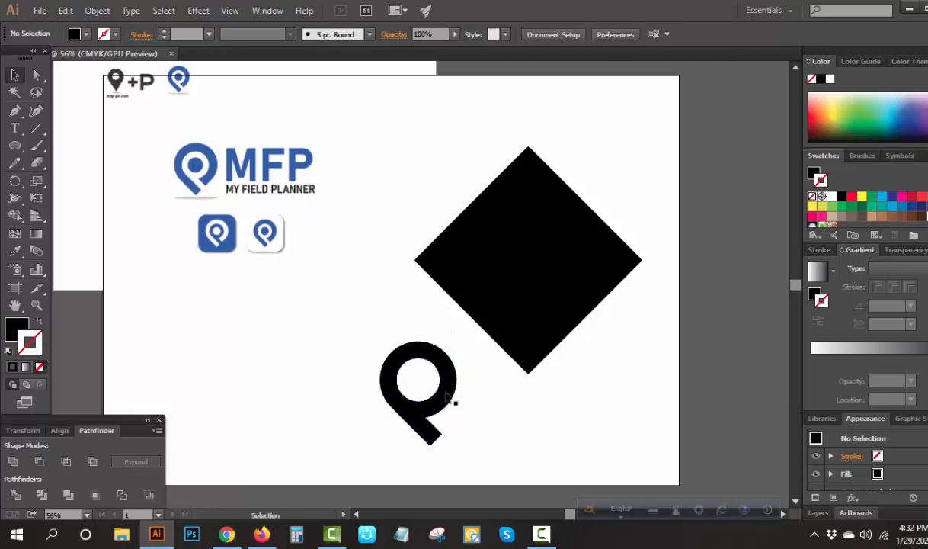
Move the rotated P onto the diamond and align their centres both horizontally and vertically.
{"action": "left_click_drag", "start_coordinate": [446, 394], "coordinate": [554, 264]}
{"action": "left_click", "coordinate": [596, 257], "text": "shift"}
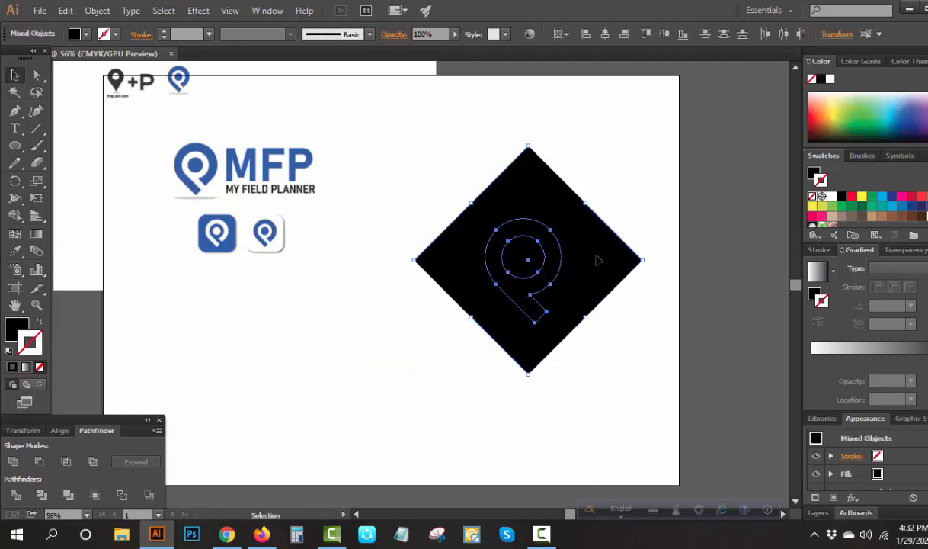
{"action": "left_click", "coordinate": [664, 34]}
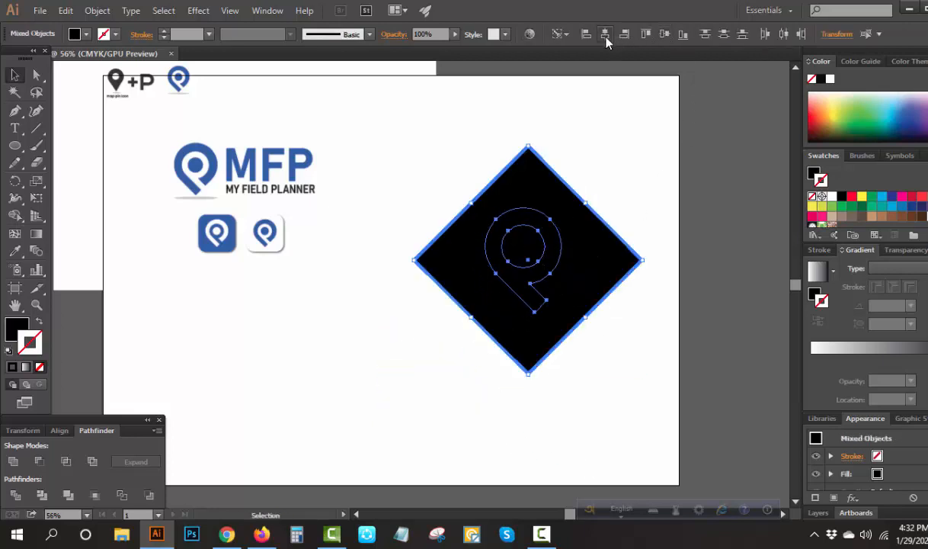
{"action": "left_click", "coordinate": [604, 34]}
{"action": "left_click", "coordinate": [628, 152]}
{"action": "left_click", "coordinate": [562, 268]}
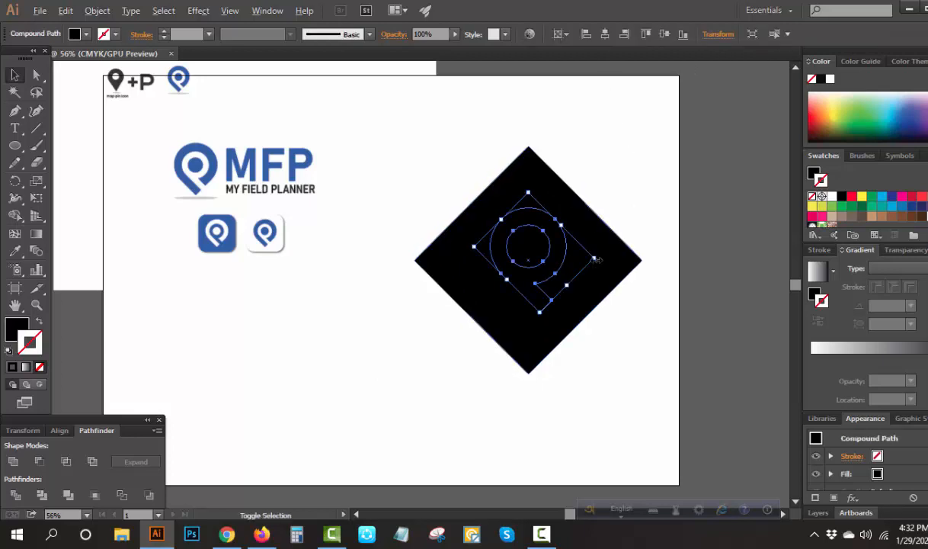
{"action": "left_click", "coordinate": [629, 356]}
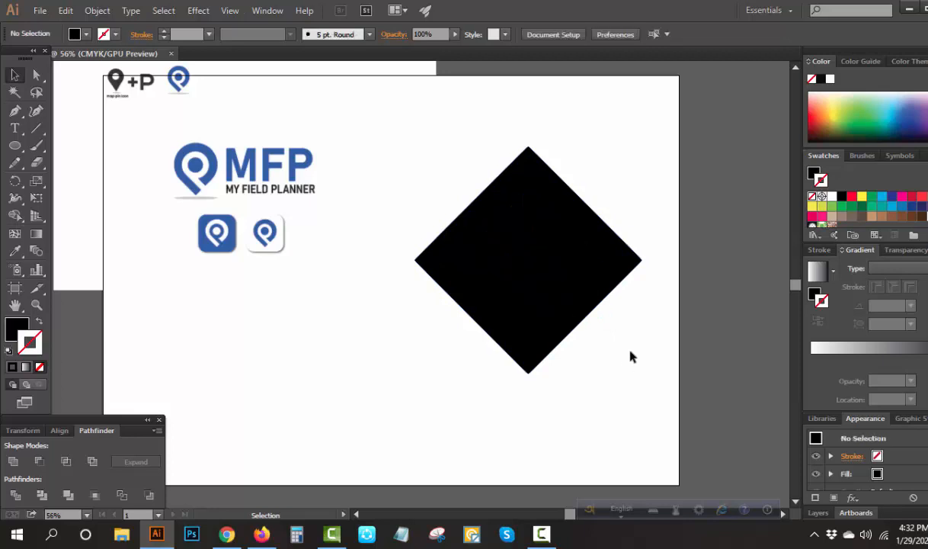
Enlarge the rotated P slightly inside the diamond, keeping its proportions.
{"action": "left_click", "coordinate": [36, 74]}
{"action": "left_click", "coordinate": [535, 150]}
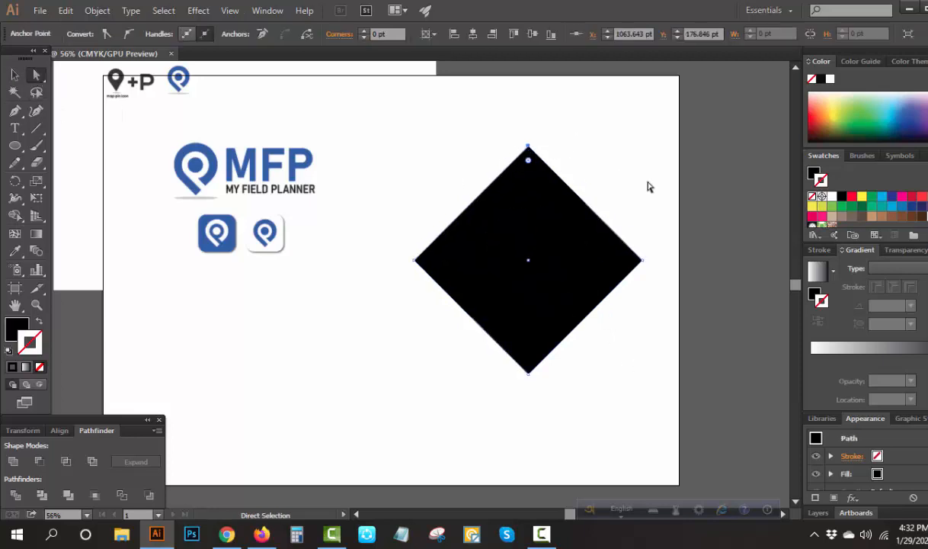
{"action": "left_click", "coordinate": [17, 75]}
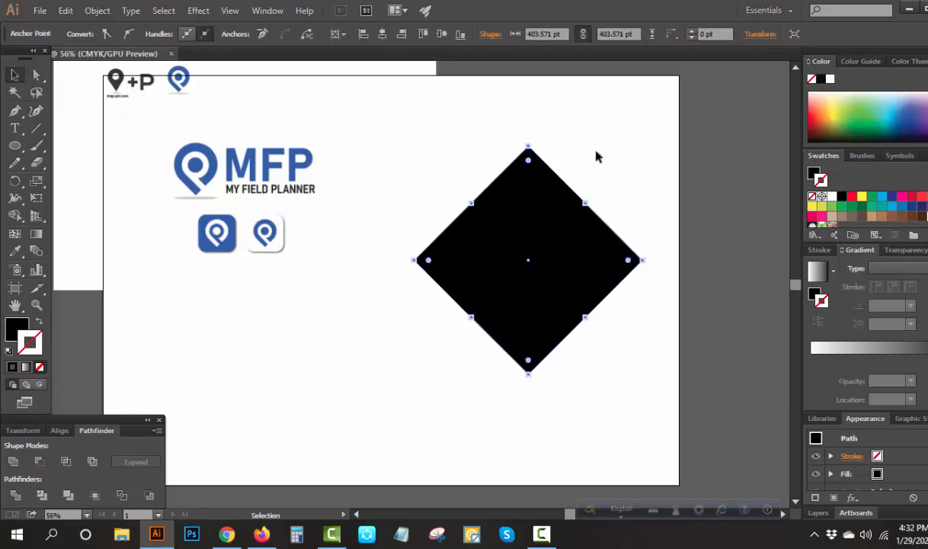
{"action": "left_click_drag", "start_coordinate": [611, 162], "coordinate": [535, 288]}
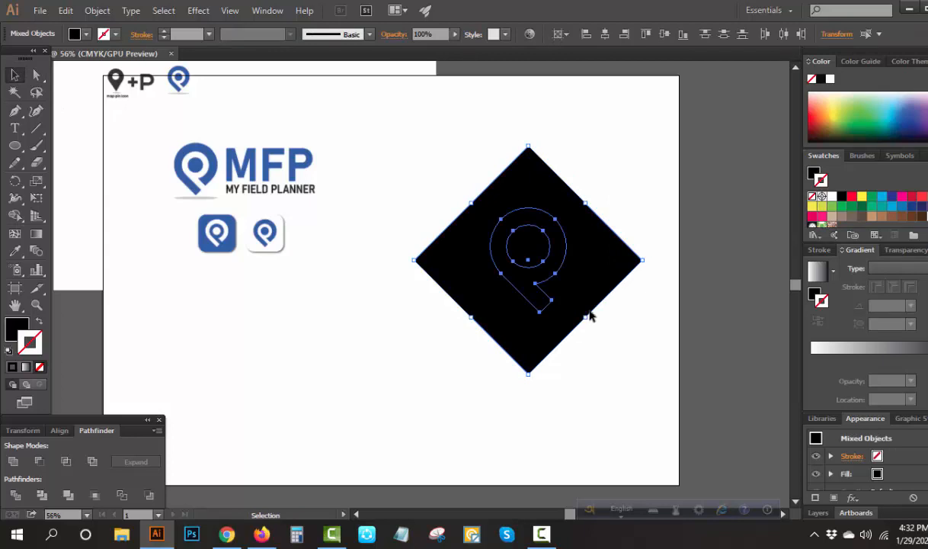
{"action": "left_click", "coordinate": [592, 267], "text": "shift"}
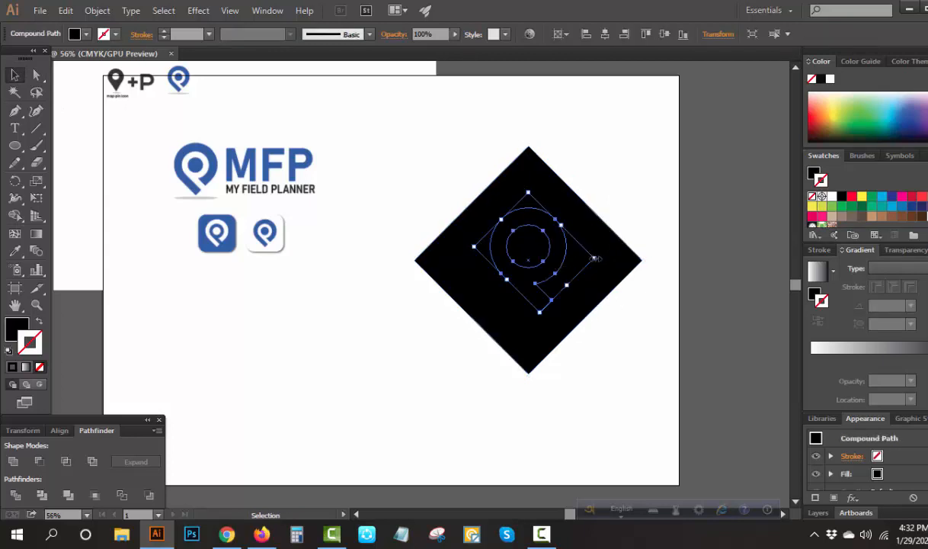
{"action": "mouse_move", "coordinate": [595, 259]}
{"action": "left_mouse_down"}
{"action": "mouse_move", "coordinate": [628, 269]}
{"action": "mouse_move", "coordinate": [608, 259]}
{"action": "left_mouse_up"}
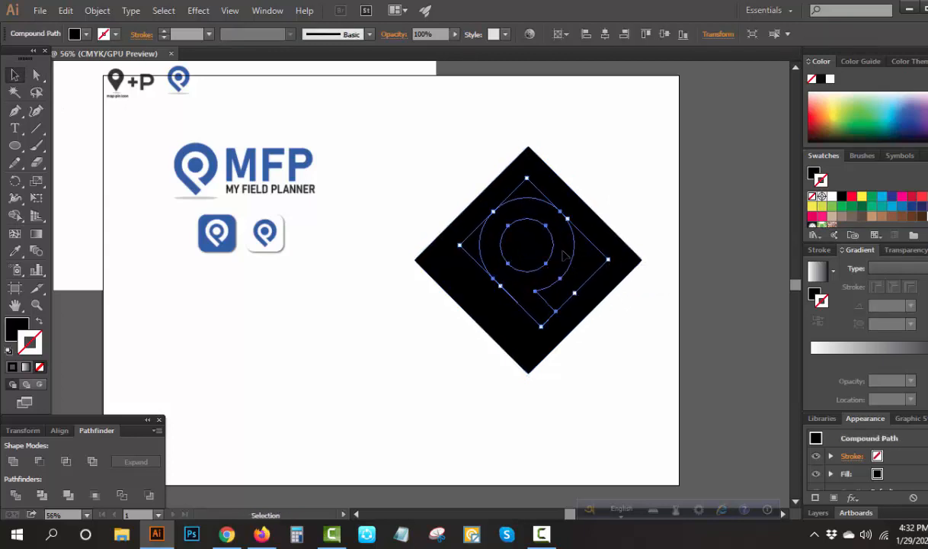
Align the enlarged P with the diamond's centre again, horizontally and vertically.
{"action": "left_click_drag", "start_coordinate": [626, 188], "coordinate": [554, 276]}
{"action": "left_click", "coordinate": [591, 228]}
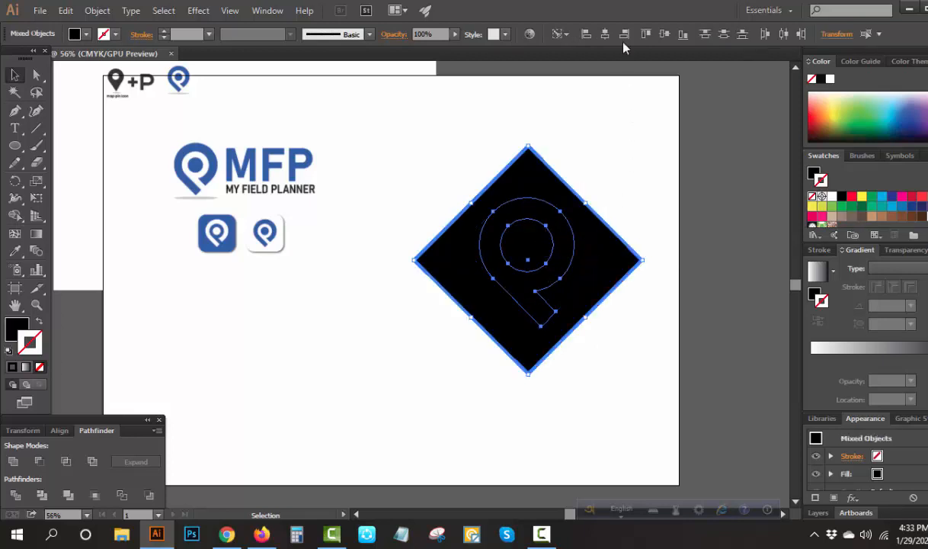
{"action": "left_click", "coordinate": [605, 33]}
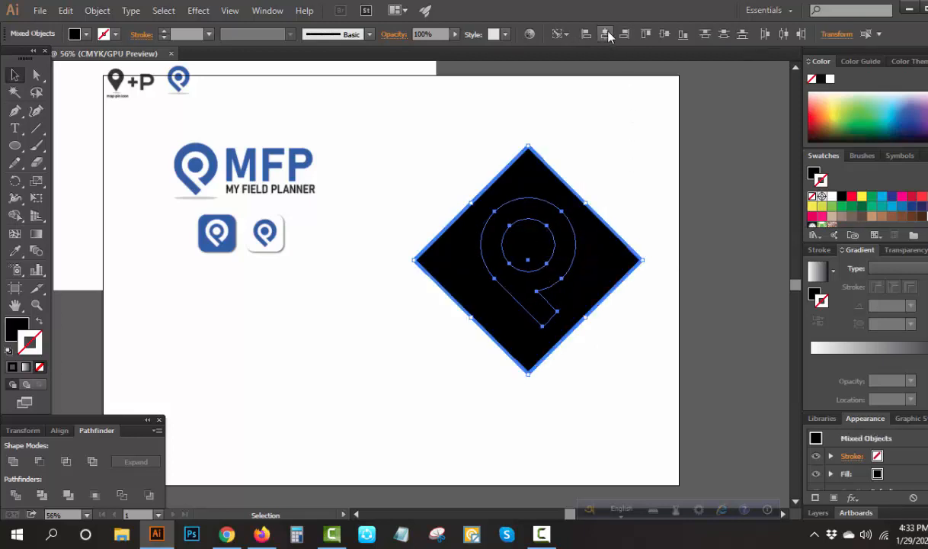
{"action": "left_click", "coordinate": [664, 33]}
{"action": "left_click", "coordinate": [628, 374]}
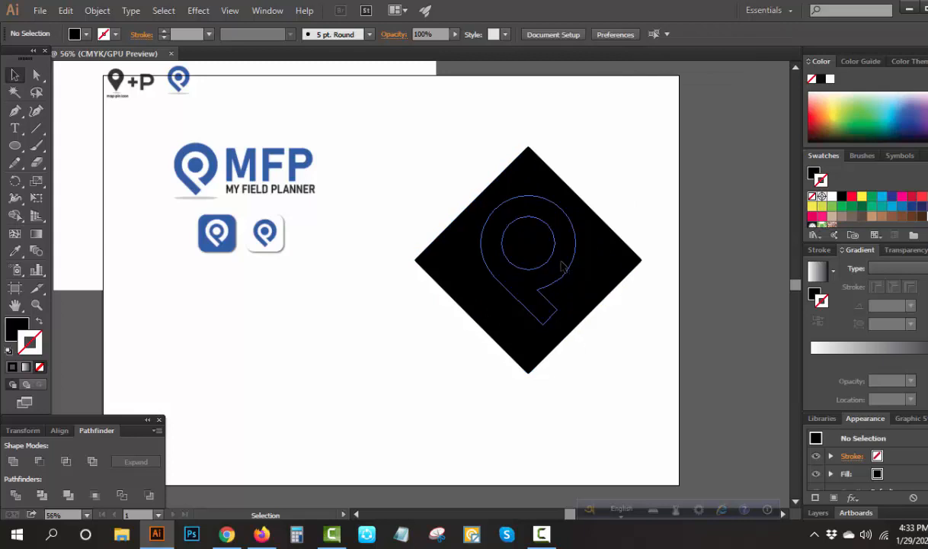
Move the P clear of the diamond and round the diamond's upper and two side corners to 201.79 pt, forming a map pin.
{"action": "left_click_drag", "start_coordinate": [561, 267], "coordinate": [374, 386]}
{"action": "left_click", "coordinate": [165, 114]}
{"action": "left_click", "coordinate": [38, 74]}
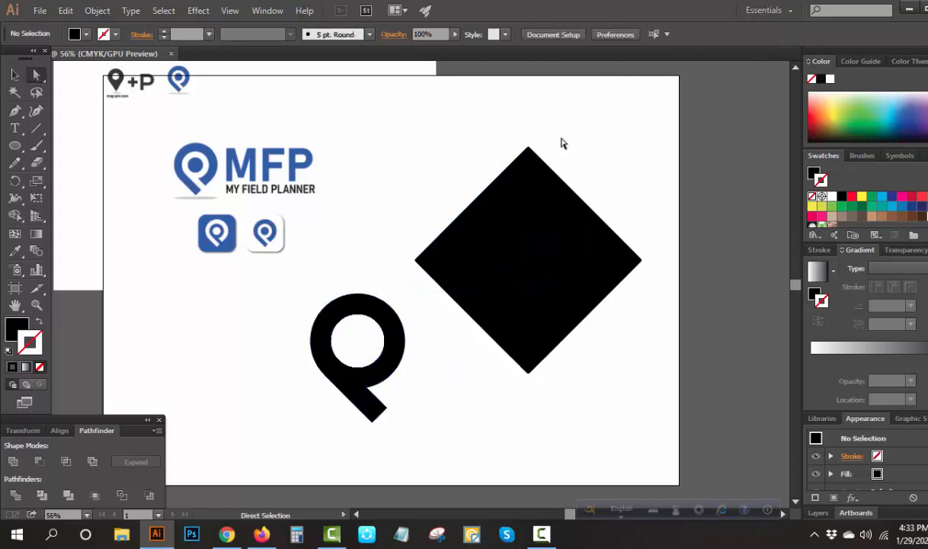
{"action": "left_click", "coordinate": [528, 176]}
{"action": "left_click", "coordinate": [416, 263]}
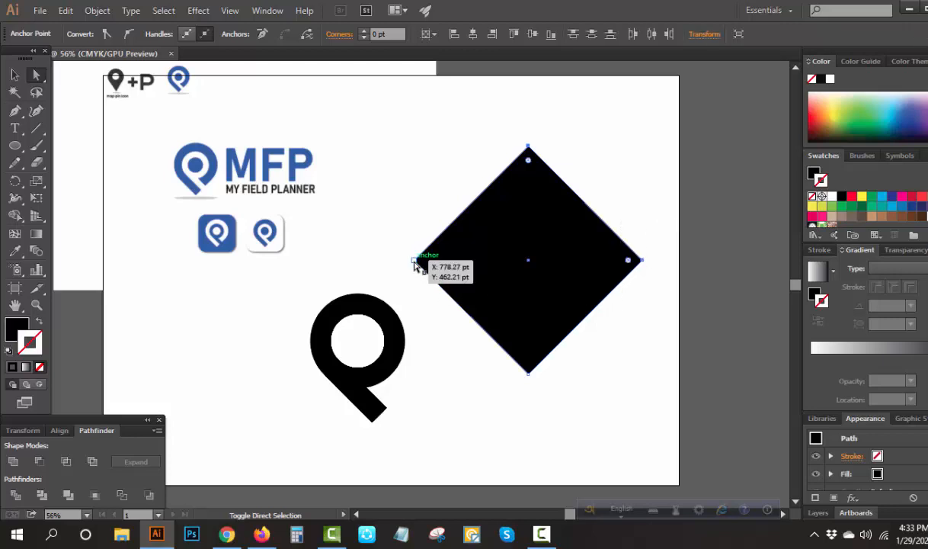
{"action": "left_click_drag", "start_coordinate": [628, 260], "coordinate": [410, 268]}
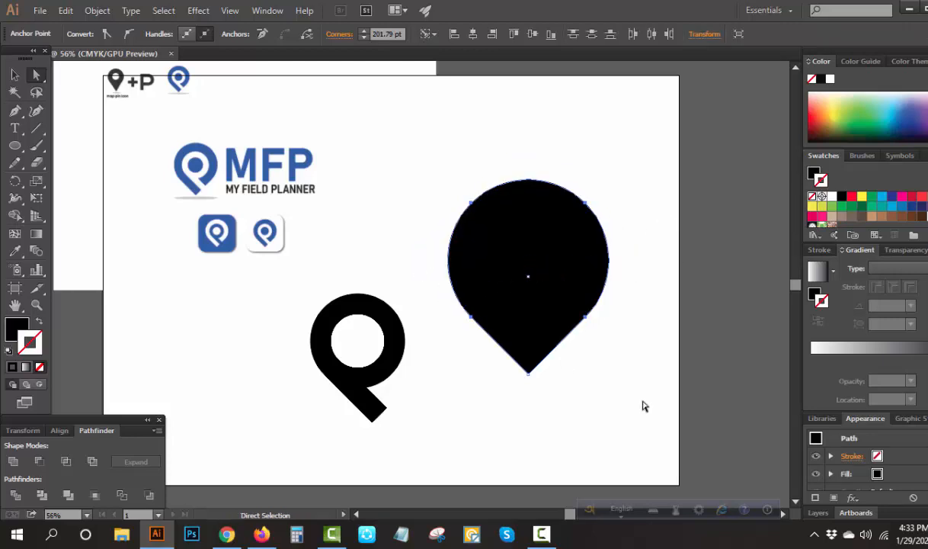
{"action": "left_click", "coordinate": [644, 406]}
{"action": "left_click", "coordinate": [14, 75]}
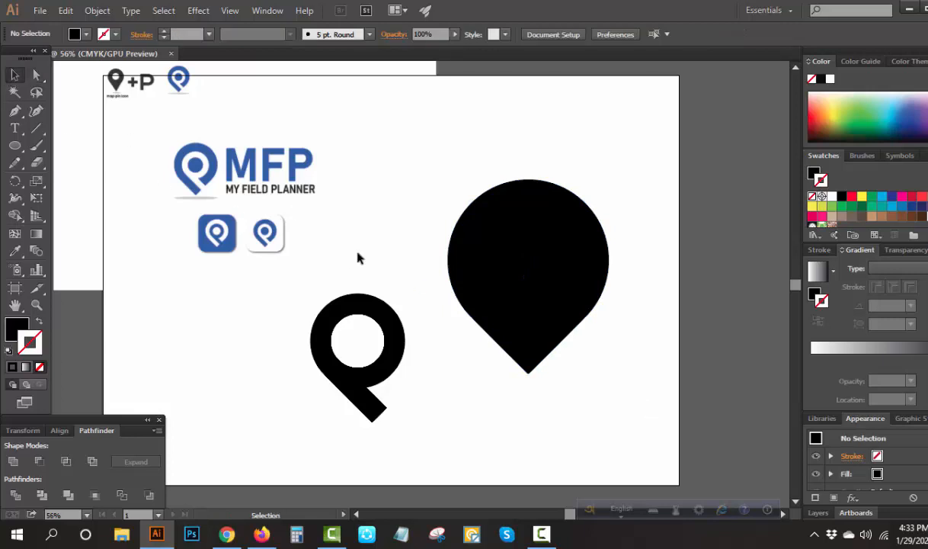
Place the P over the pin, enlarge it slightly and nudge it until its ring is centred in the pin's round head.
{"action": "left_click_drag", "start_coordinate": [395, 351], "coordinate": [632, 293]}
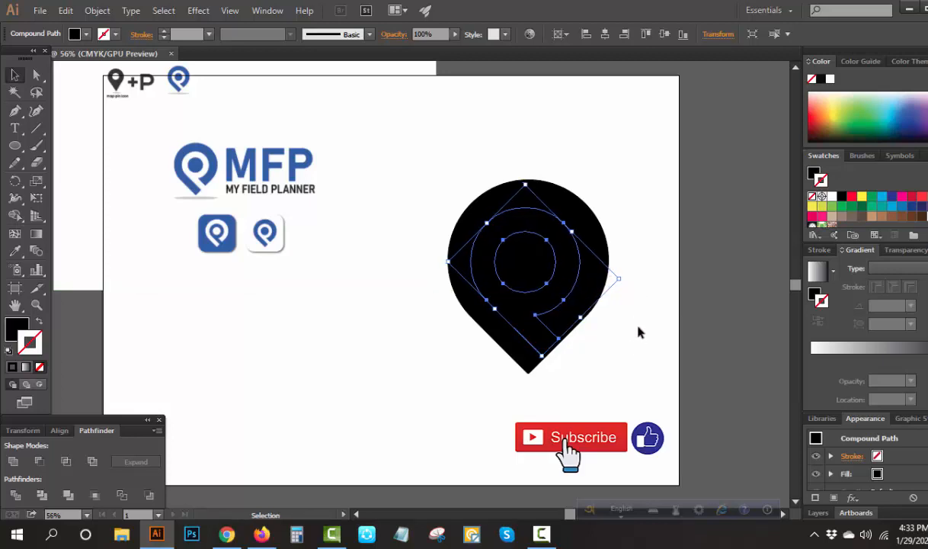
{"action": "key", "text": "Right"}
{"action": "key", "text": "Right"}
{"action": "key", "text": "Right"}
{"action": "key", "text": "Right"}
{"action": "key", "text": "Right"}
{"action": "key", "text": "Right"}
{"action": "key", "text": "Right"}
{"action": "key", "text": "Right"}
{"action": "key", "text": "Right"}
{"action": "key", "text": "Up"}
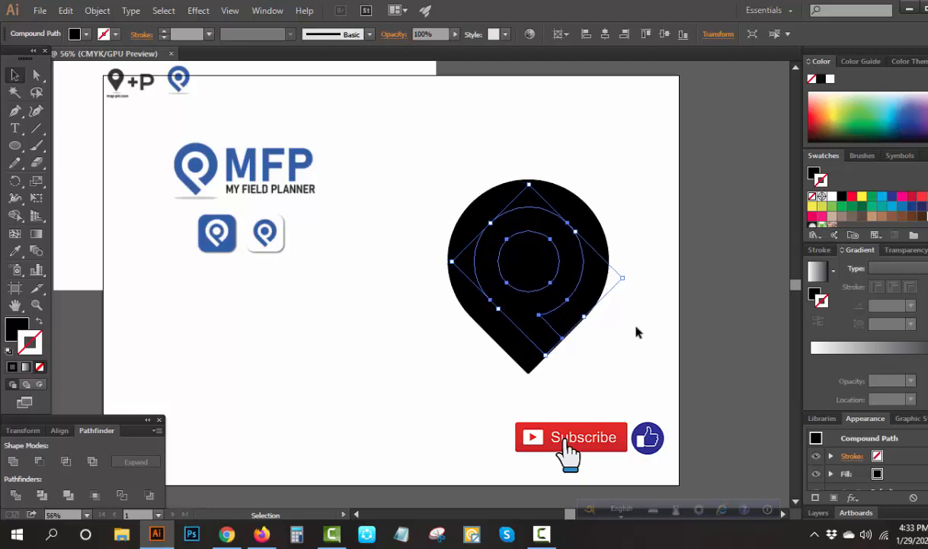
{"action": "key", "text": "Up"}
{"action": "key", "text": "Up"}
{"action": "key", "text": "Left"}
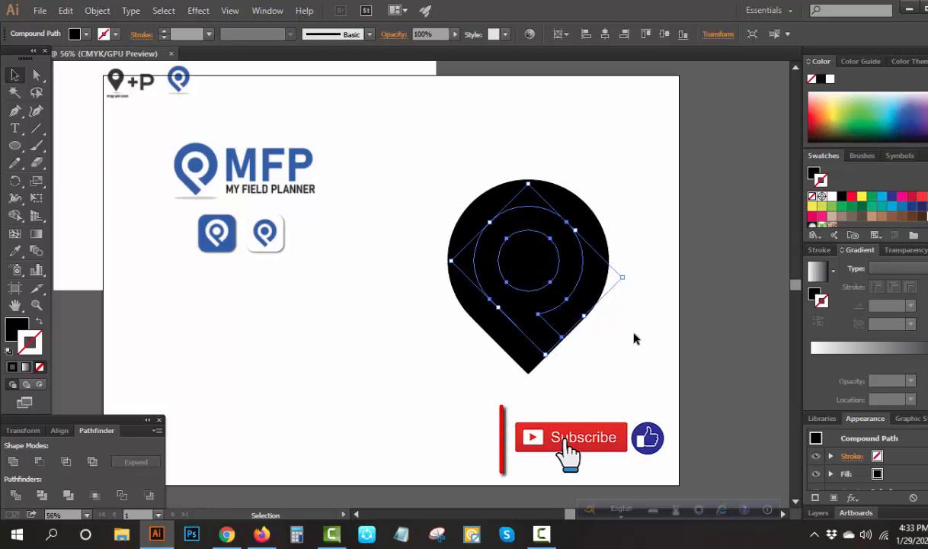
{"action": "left_click", "coordinate": [635, 335]}
Fill the P with white and leave it without a stroke.
{"action": "left_click", "coordinate": [585, 269]}
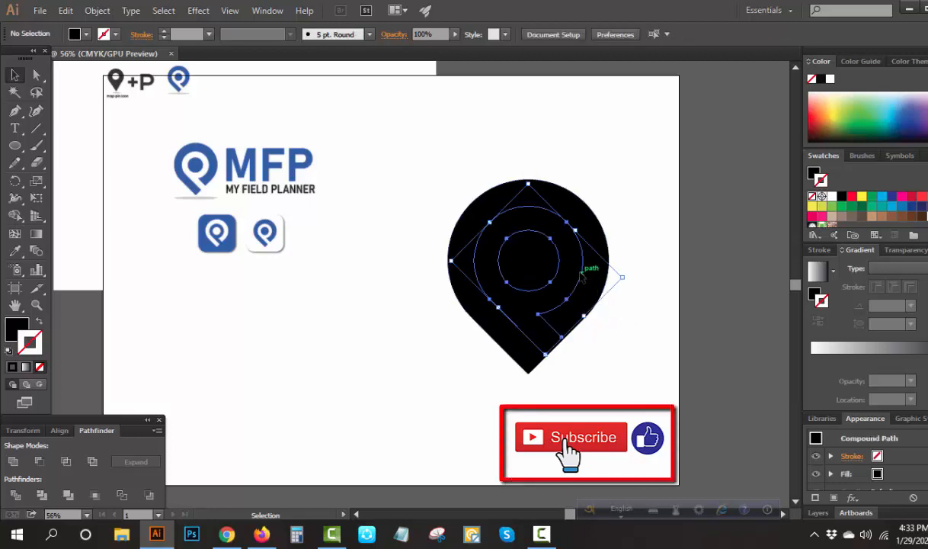
{"action": "left_click", "coordinate": [831, 197]}
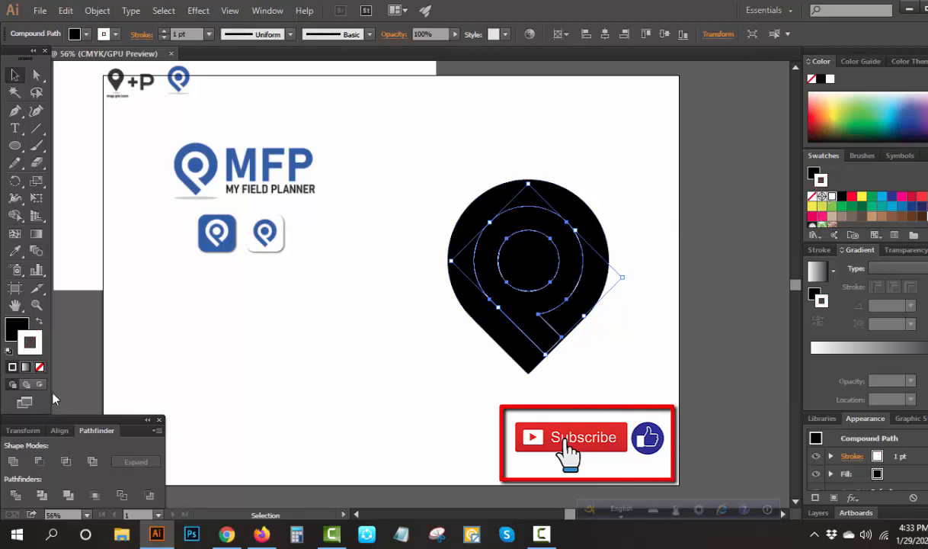
{"action": "left_click", "coordinate": [41, 366]}
{"action": "left_click", "coordinate": [15, 324]}
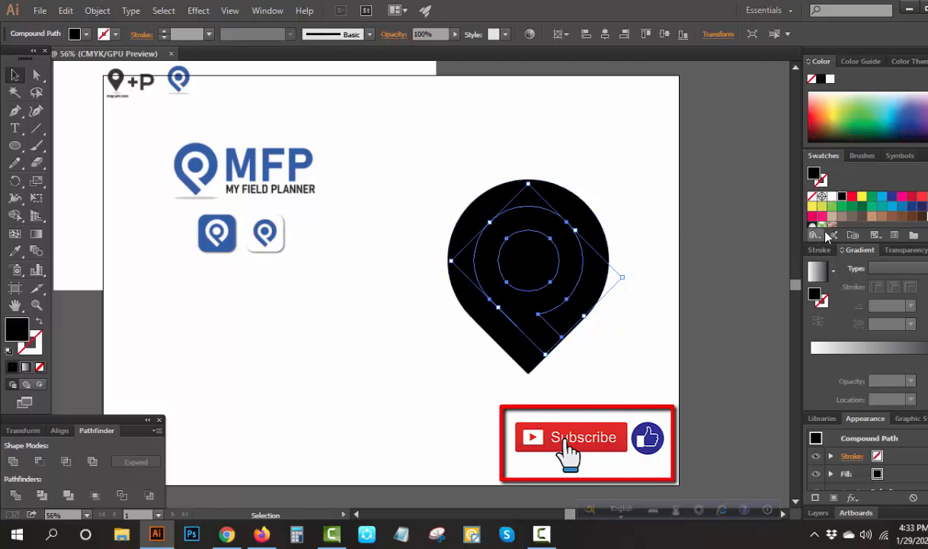
{"action": "left_click", "coordinate": [832, 197]}
{"action": "left_click", "coordinate": [701, 195]}
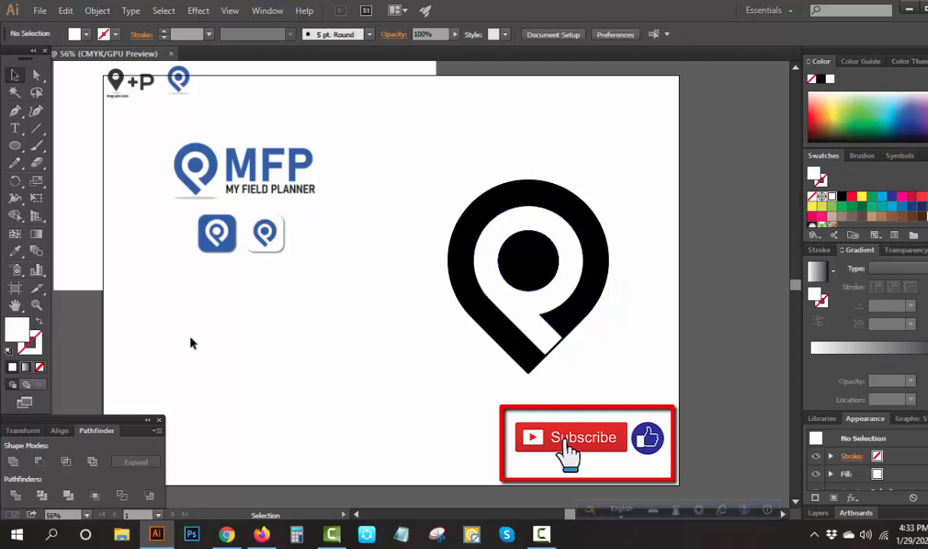
Enlarge the white P further so the end of its stem reaches the pin's lower-right edge.
{"action": "left_click", "coordinate": [38, 307]}
{"action": "left_click", "coordinate": [585, 199]}
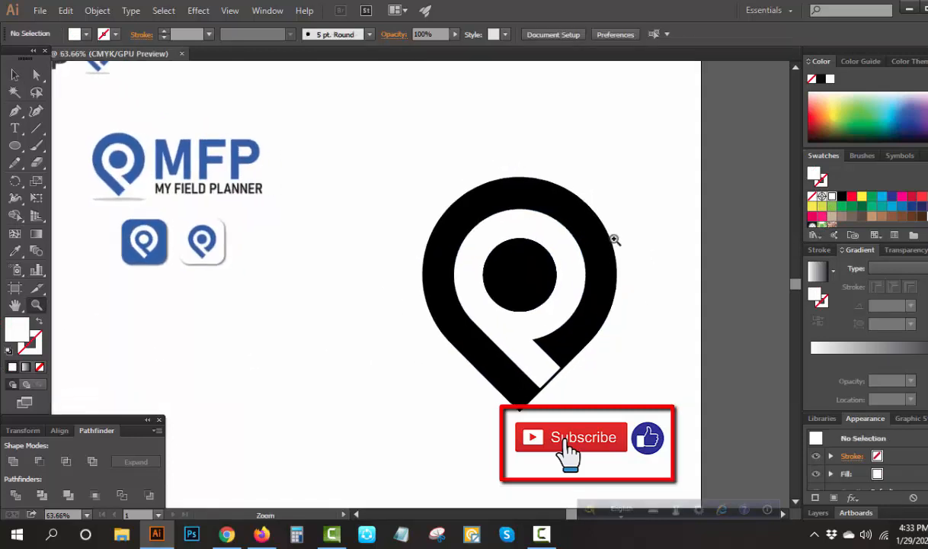
{"action": "left_click", "coordinate": [15, 76]}
{"action": "left_click", "coordinate": [535, 378]}
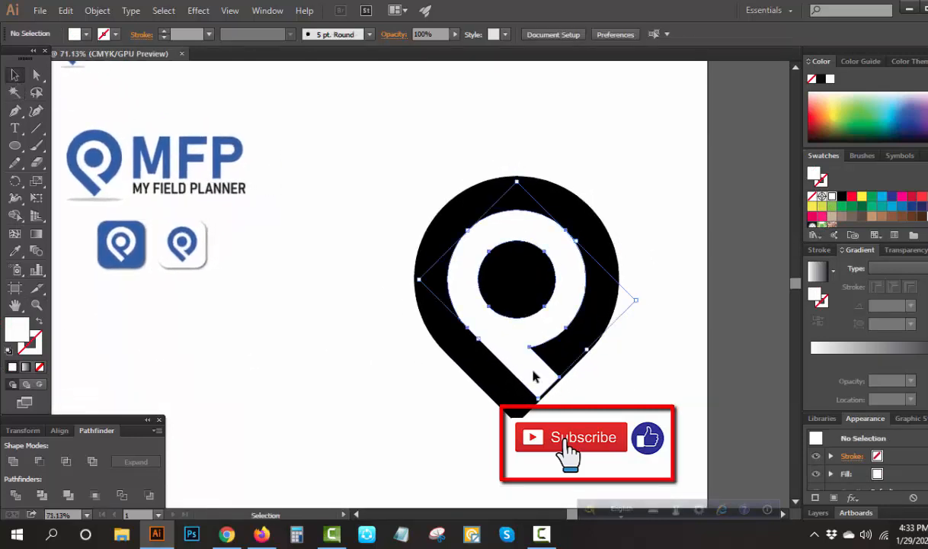
{"action": "left_click_drag", "start_coordinate": [637, 302], "coordinate": [645, 304]}
{"action": "left_click", "coordinate": [631, 335]}
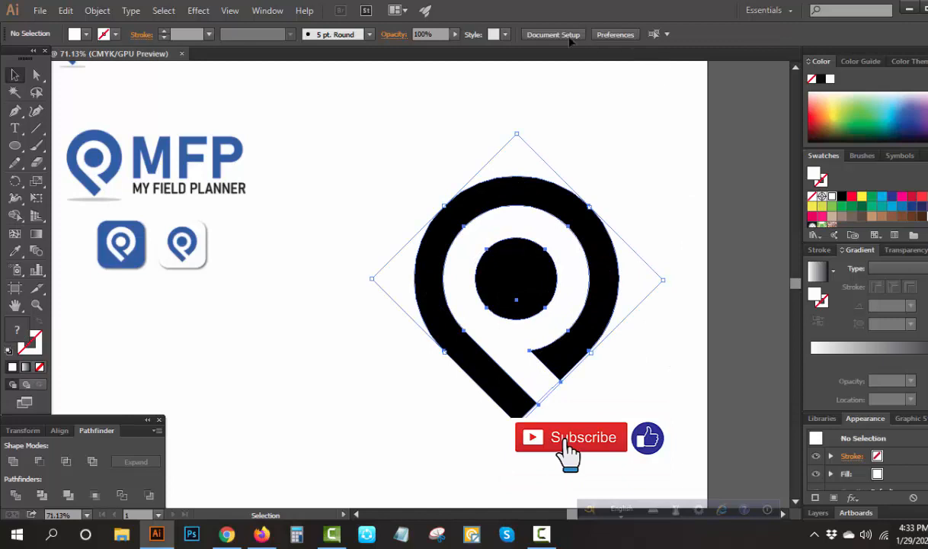
Align the centres of the P and the pin, and shift the P down slightly so its stem cuts through the pin's lower-right edge.
{"action": "key", "text": "ctrl+a"}
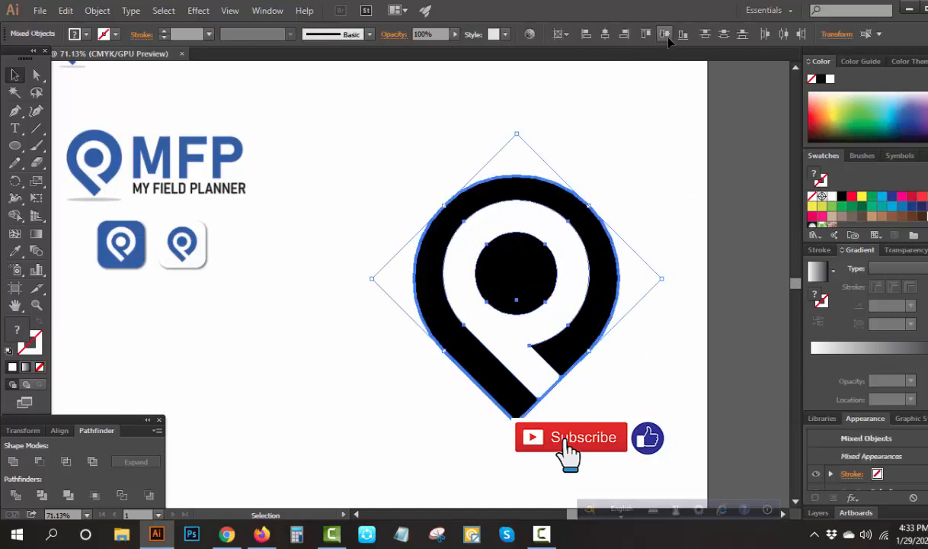
{"action": "left_click", "coordinate": [606, 35]}
{"action": "left_click", "coordinate": [666, 212]}
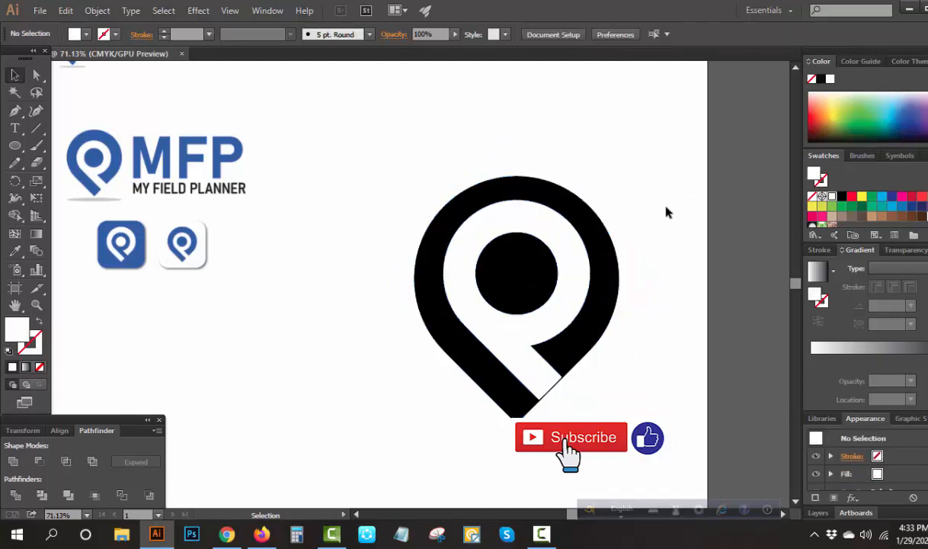
{"action": "left_click", "coordinate": [575, 301]}
{"action": "left_click_drag", "start_coordinate": [577, 294], "coordinate": [579, 296]}
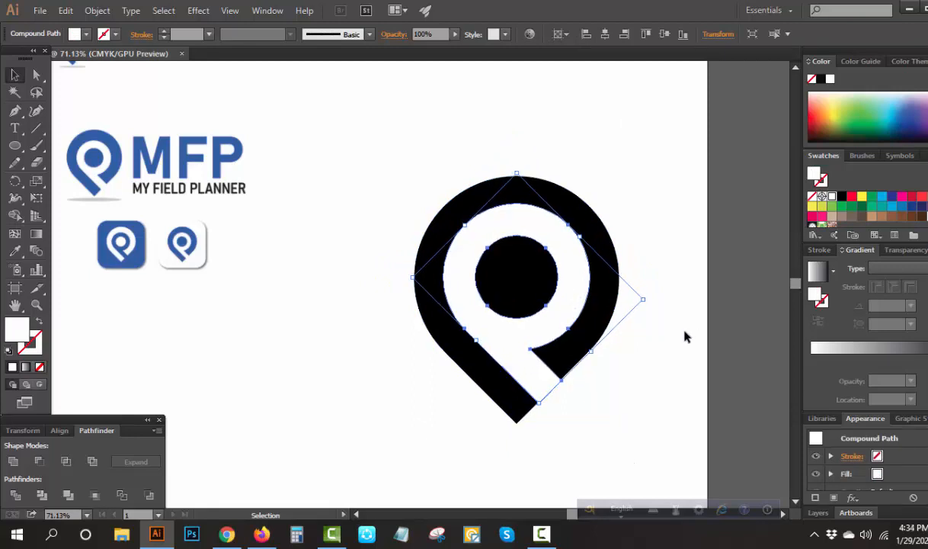
{"action": "left_click", "coordinate": [650, 360]}
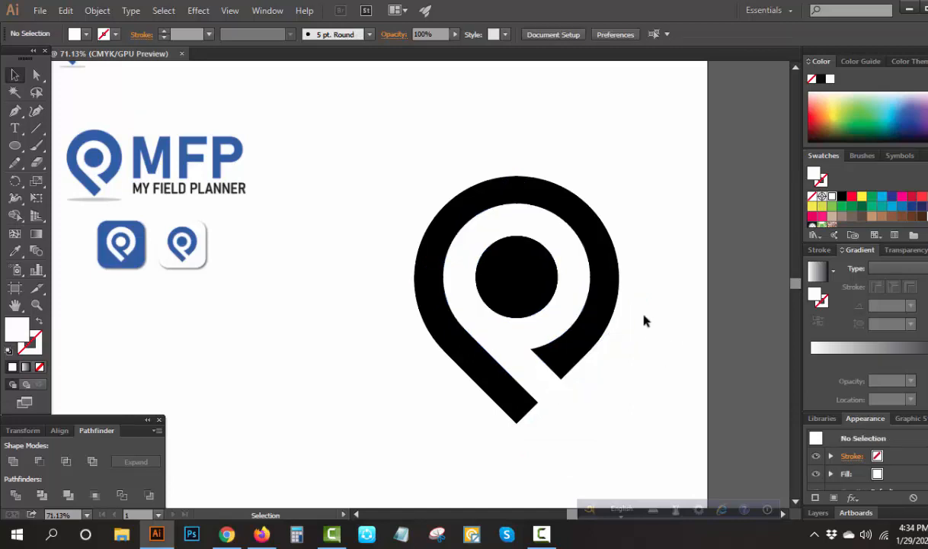
Subtract the white P from the black pin using the Minus Front shape mode.
{"action": "left_click_drag", "start_coordinate": [644, 321], "coordinate": [409, 400]}
{"action": "left_click", "coordinate": [92, 460]}
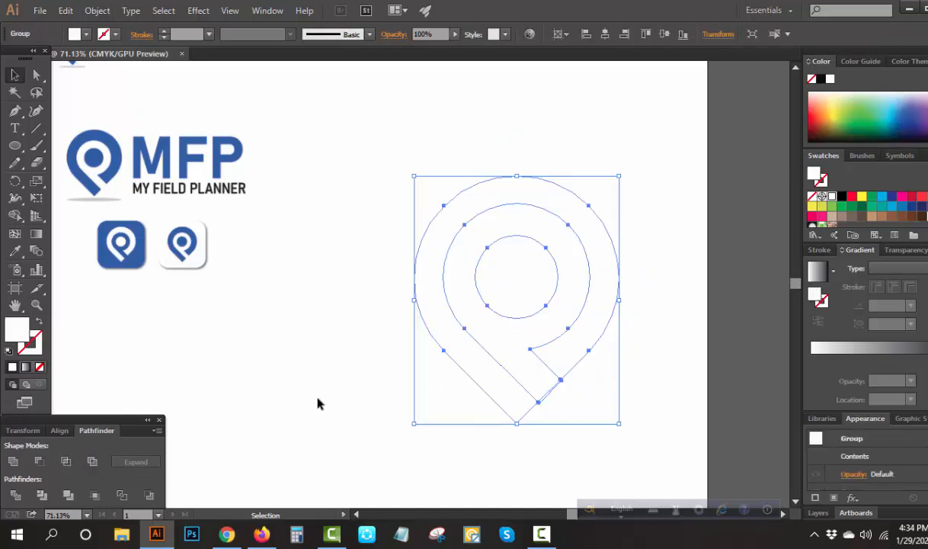
{"action": "key", "text": "ctrl+z"}
{"action": "left_click", "coordinate": [41, 463]}
{"action": "left_click", "coordinate": [229, 394]}
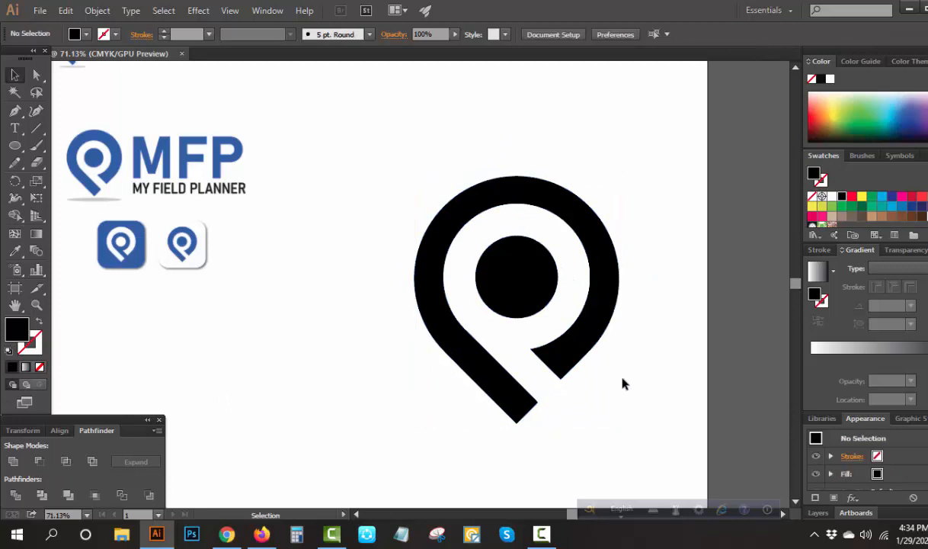
Scale the finished pin logo down to roughly half its size and place it in the upper-right area of the artboard.
{"action": "left_click", "coordinate": [588, 351]}
{"action": "left_click", "coordinate": [639, 333]}
{"action": "key", "text": "ctrl+0"}
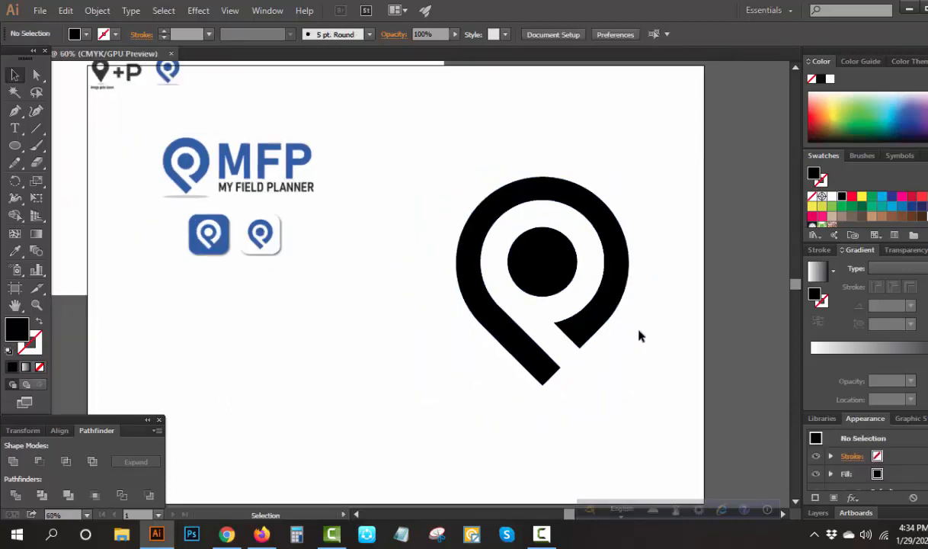
{"action": "left_click", "coordinate": [603, 282]}
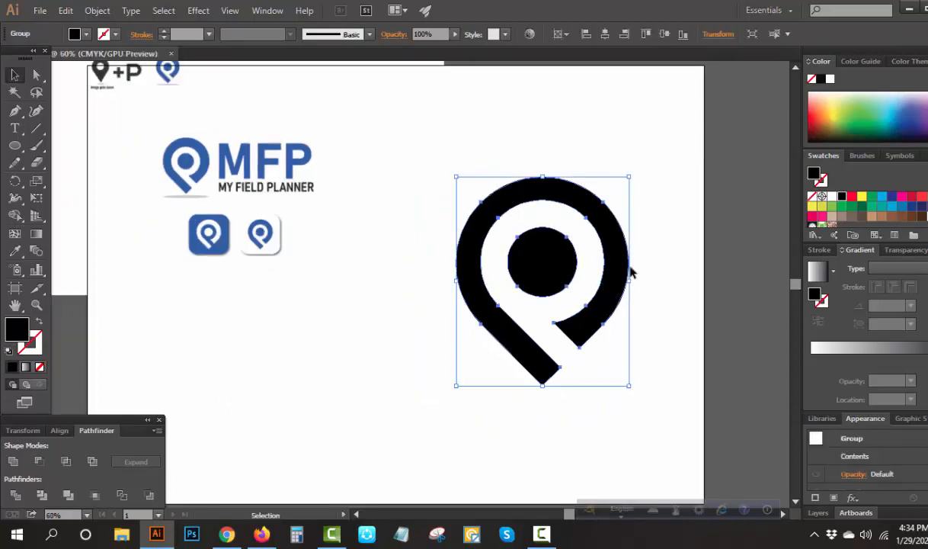
{"action": "left_click_drag", "start_coordinate": [633, 281], "coordinate": [558, 227]}
{"action": "left_click", "coordinate": [618, 307]}
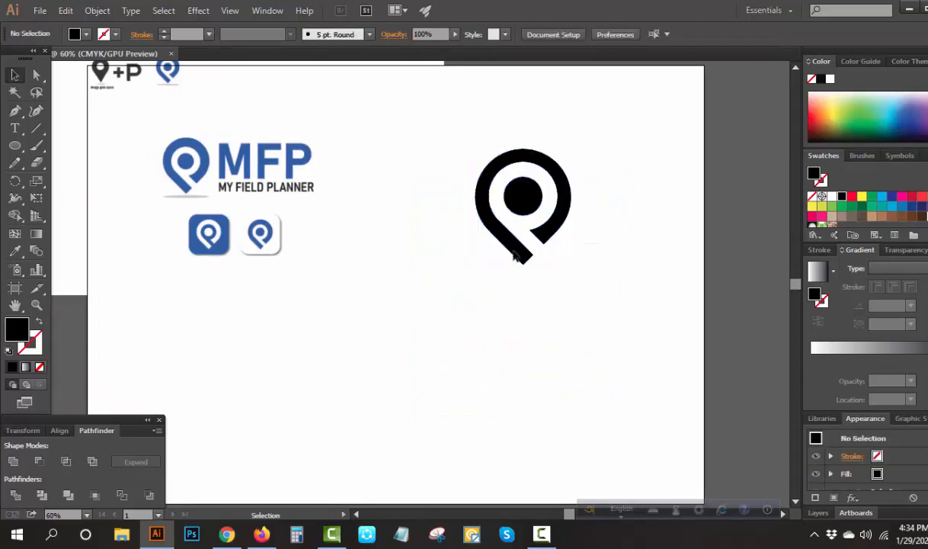
Draw a black square about 223 pt wide below the pin logo and round its corners moderately.
{"action": "left_click", "coordinate": [14, 144]}
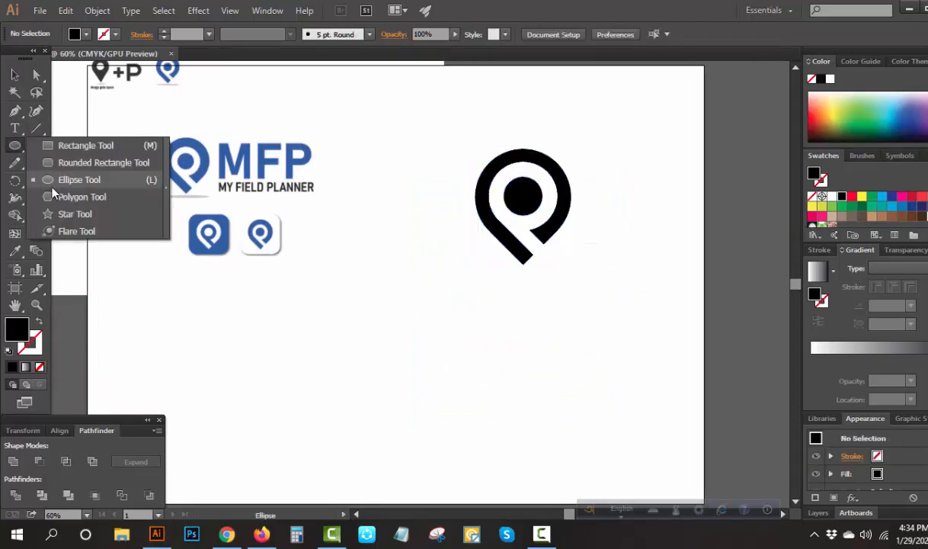
{"action": "left_click", "coordinate": [76, 145]}
{"action": "left_click_drag", "start_coordinate": [466, 348], "coordinate": [515, 395]}
{"action": "left_click", "coordinate": [36, 74]}
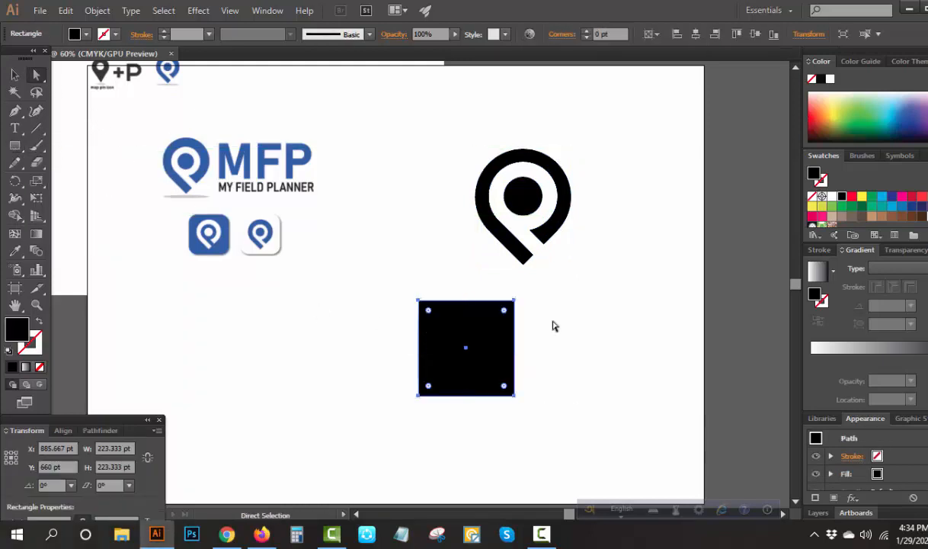
{"action": "left_click_drag", "start_coordinate": [505, 313], "coordinate": [500, 321]}
{"action": "left_click", "coordinate": [608, 358]}
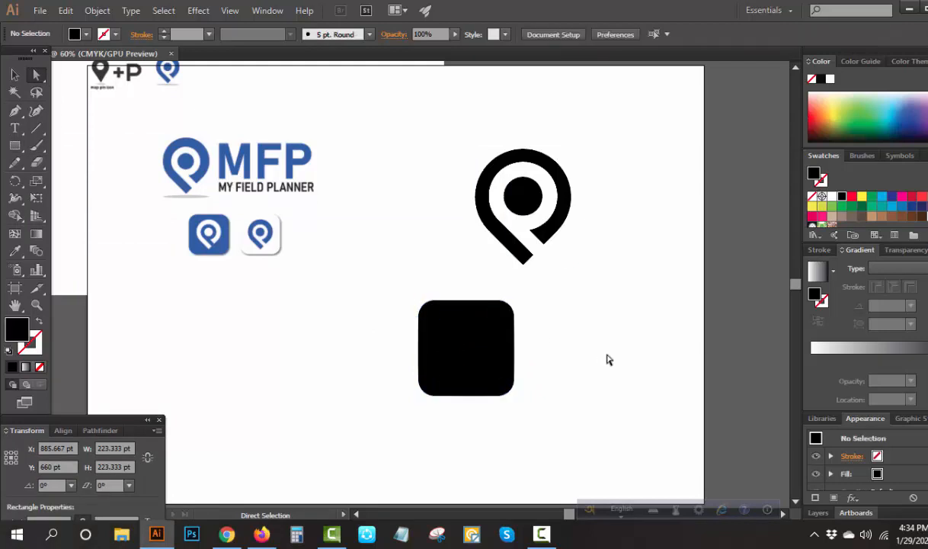
Copy the pin logo straight down over the black square, and move the original up and to the right.
{"action": "left_click", "coordinate": [15, 75]}
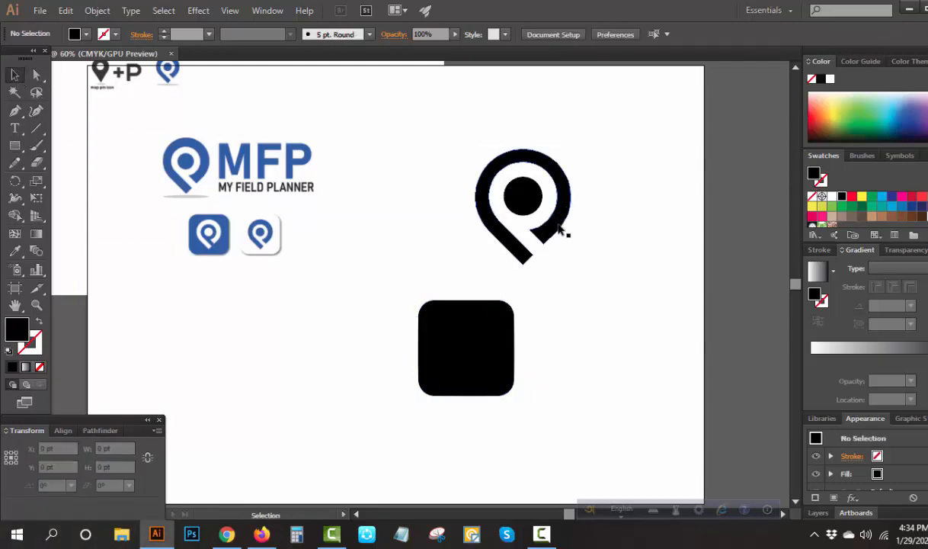
{"action": "left_click_drag", "start_coordinate": [555, 238], "coordinate": [555, 355]}
{"action": "left_click", "coordinate": [628, 337]}
{"action": "left_click_drag", "start_coordinate": [554, 237], "coordinate": [591, 177]}
{"action": "left_click", "coordinate": [624, 284]}
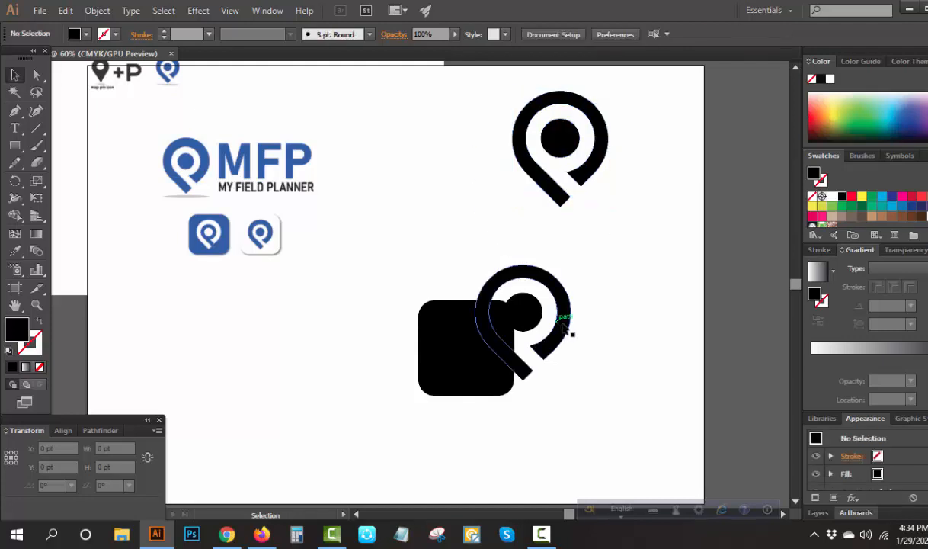
Shrink the copied pin to about 131 pt wide and align its centre with the rounded square's centre.
{"action": "left_click_drag", "start_coordinate": [570, 321], "coordinate": [472, 344]}
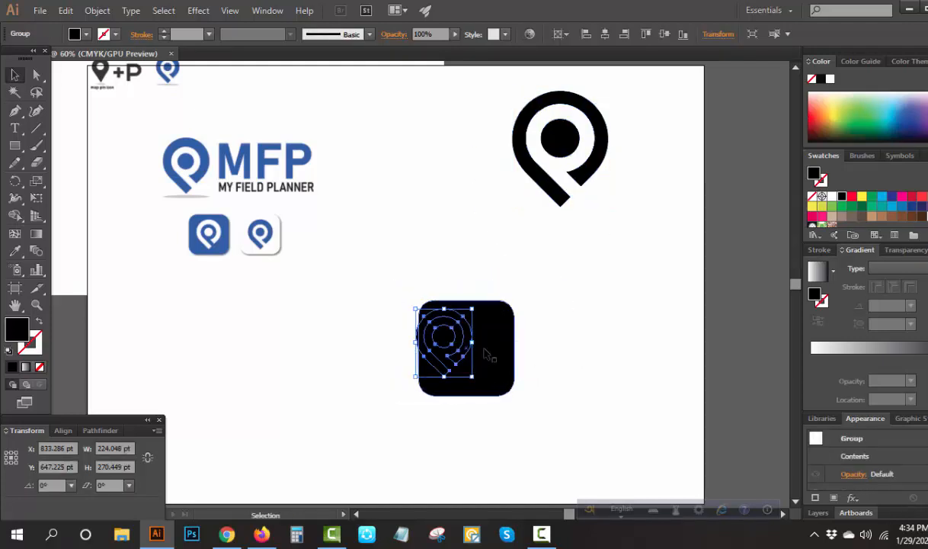
{"action": "left_click", "coordinate": [492, 369], "text": "shift"}
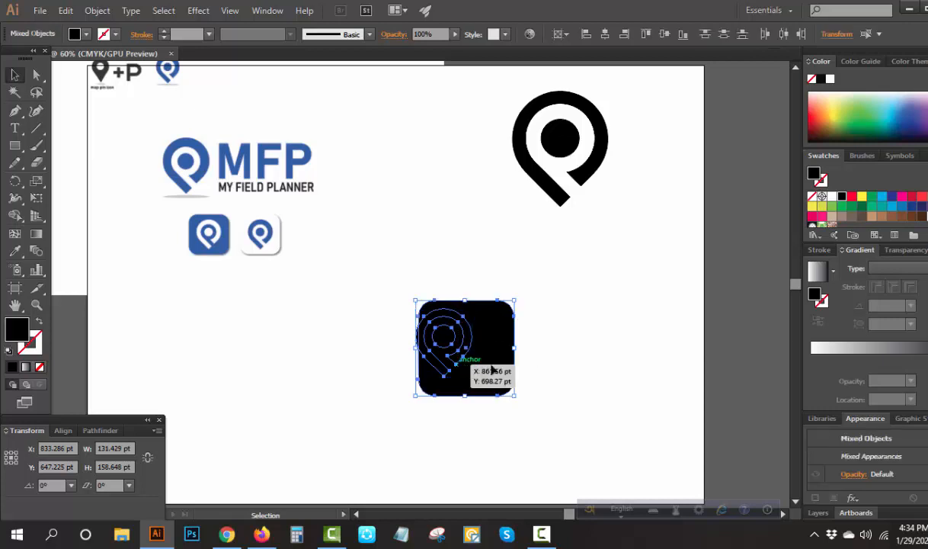
{"action": "left_click", "coordinate": [605, 34]}
{"action": "left_click", "coordinate": [634, 265]}
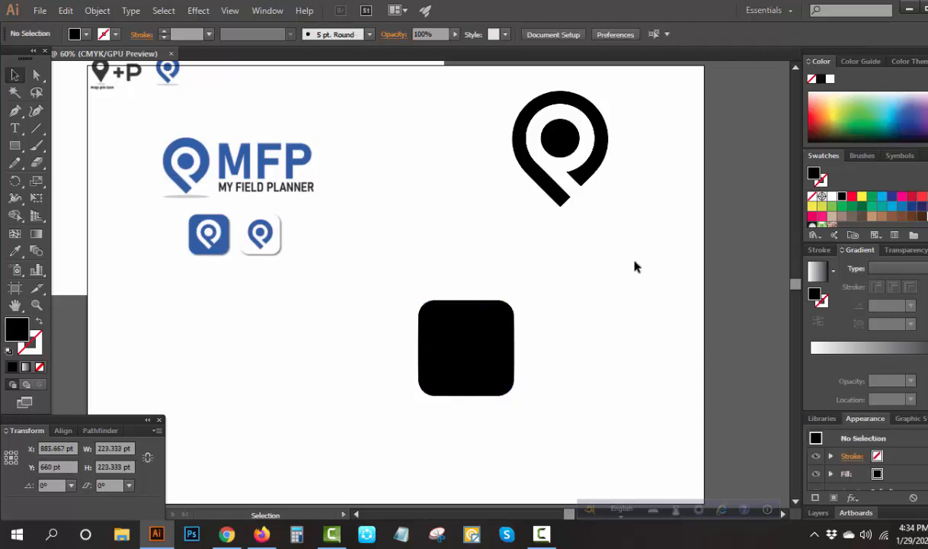
Send the rounded square to the back and fill the pin copy on it with white.
{"action": "right_click", "coordinate": [484, 347]}
{"action": "mouse_move", "coordinate": [536, 326]}
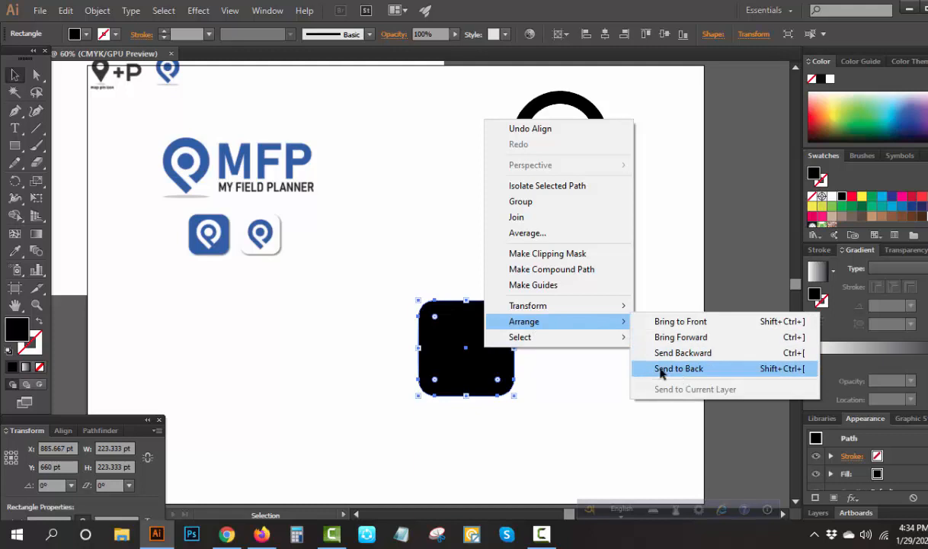
{"action": "left_click", "coordinate": [663, 369]}
{"action": "left_click", "coordinate": [479, 345]}
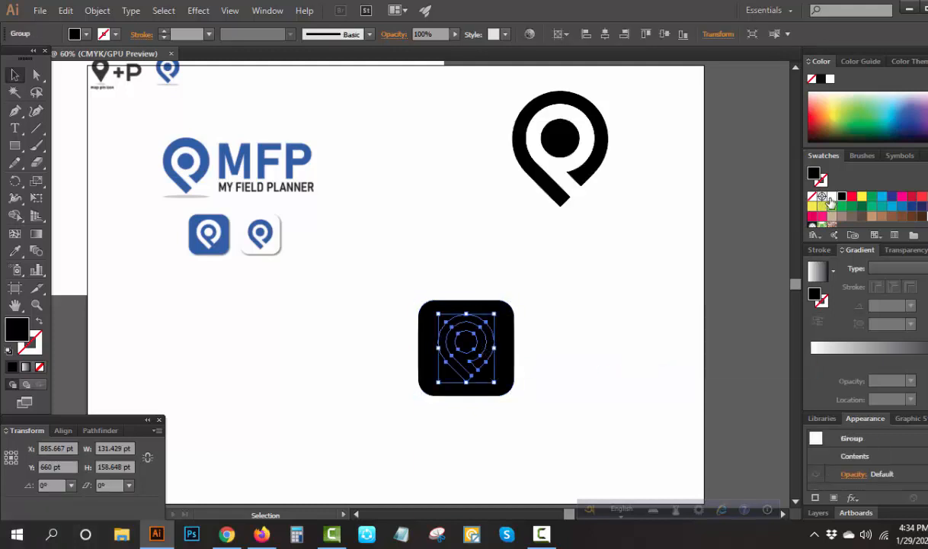
{"action": "left_click", "coordinate": [831, 195]}
{"action": "left_click", "coordinate": [667, 300]}
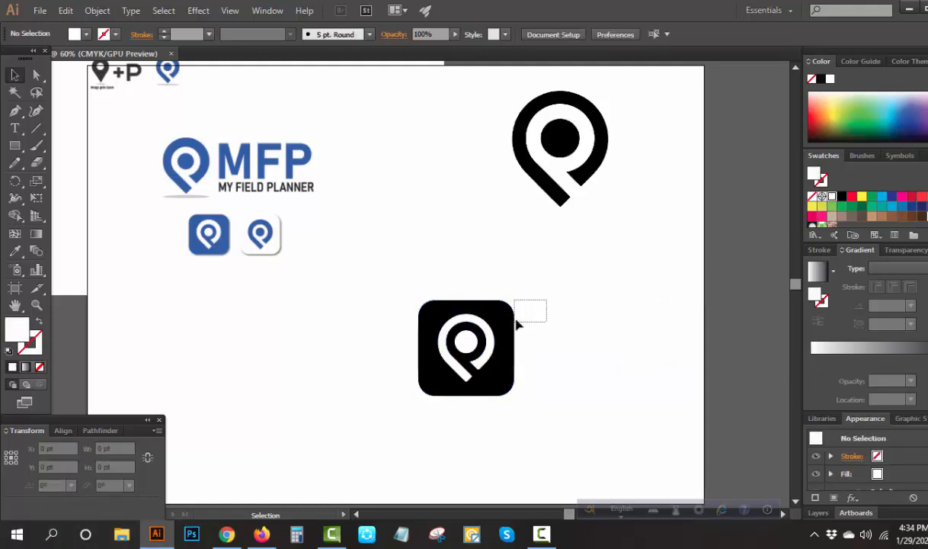
Enlarge the white pin slightly to about 147 pt wide, keeping it centred on the black rounded square.
{"action": "left_click_drag", "start_coordinate": [516, 322], "coordinate": [506, 330]}
{"action": "left_click", "coordinate": [618, 322]}
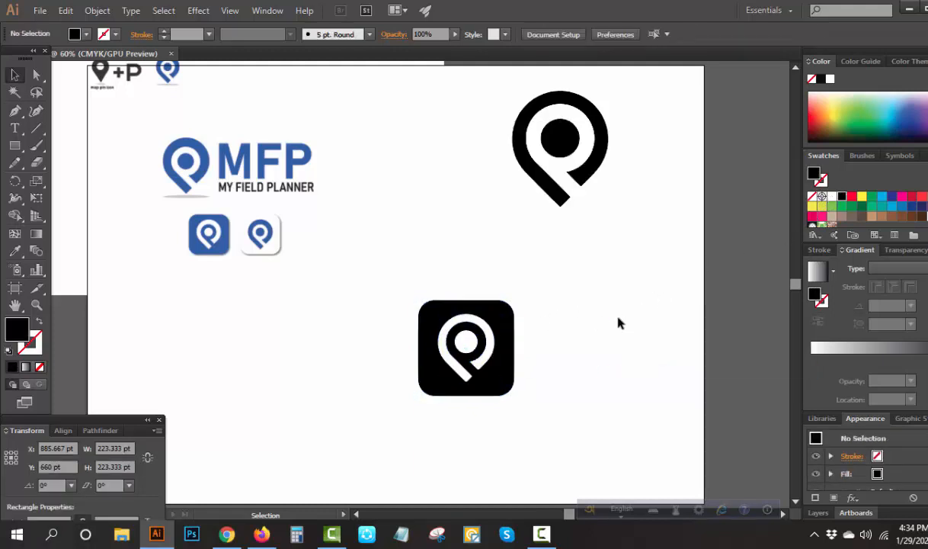
{"action": "left_click", "coordinate": [494, 347]}
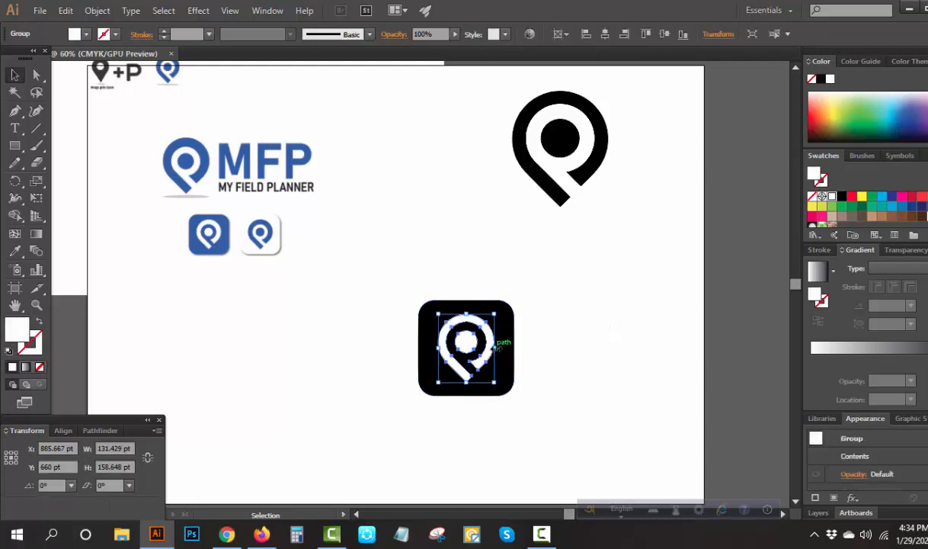
{"action": "left_click_drag", "start_coordinate": [495, 348], "coordinate": [498, 355]}
{"action": "left_click", "coordinate": [542, 350]}
Fill the rounded square with the blue sampled from the reference app icon using the Eyedropper.
{"action": "left_click", "coordinate": [501, 323]}
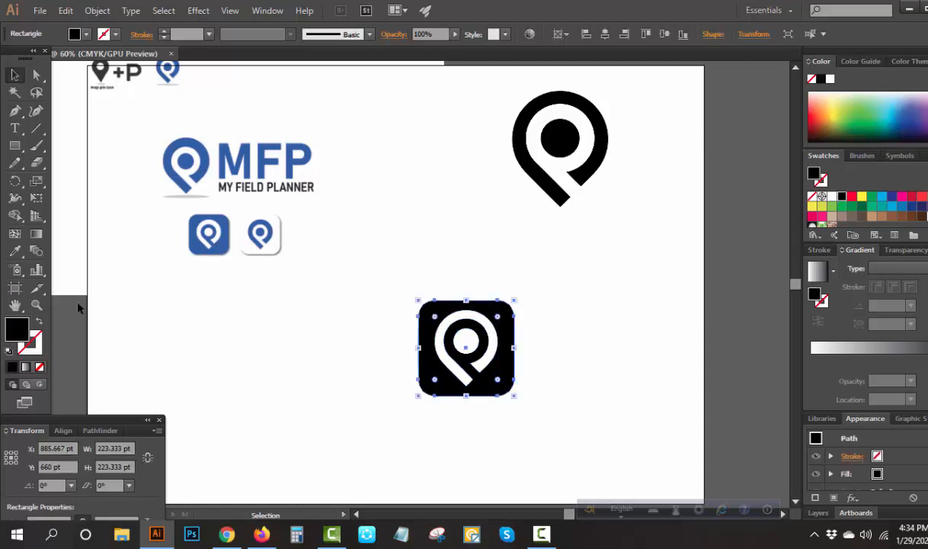
{"action": "left_click", "coordinate": [14, 250]}
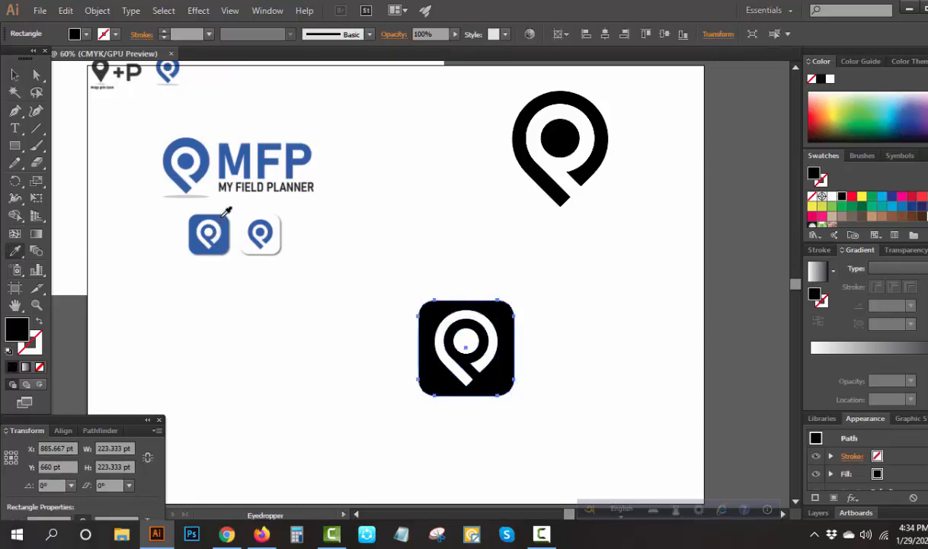
{"action": "left_click", "coordinate": [223, 216]}
{"action": "left_click", "coordinate": [15, 75]}
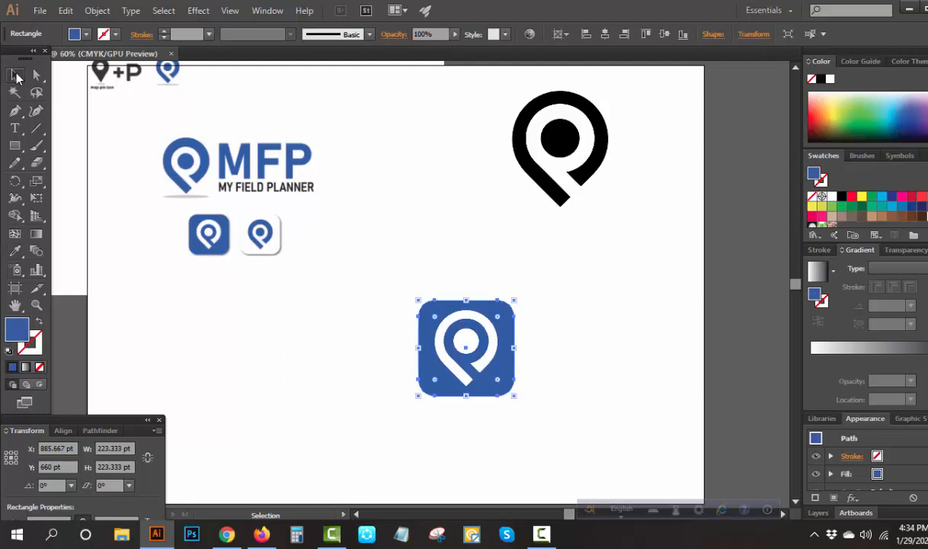
Group the white pin with its blue rounded square.
{"action": "left_click", "coordinate": [578, 275]}
{"action": "left_click_drag", "start_coordinate": [445, 370], "coordinate": [446, 368]}
{"action": "left_click_drag", "start_coordinate": [571, 308], "coordinate": [444, 391]}
{"action": "key", "text": "ctrl+g"}
{"action": "left_click", "coordinate": [559, 367]}
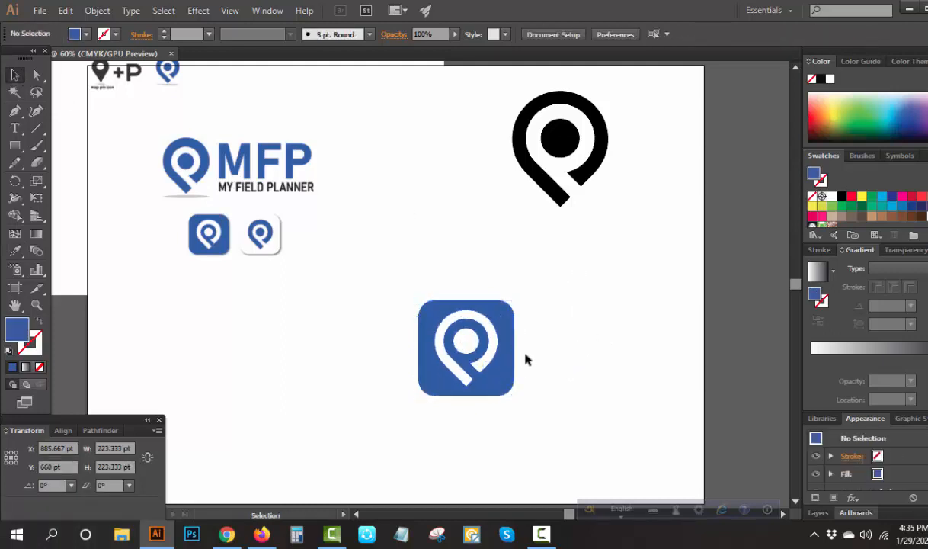
Duplicate the grouped blue icon so that two copies sit side by side below the reference icons.
{"action": "left_click_drag", "start_coordinate": [487, 365], "coordinate": [512, 369]}
{"action": "left_click", "coordinate": [448, 367]}
{"action": "left_click", "coordinate": [596, 388]}
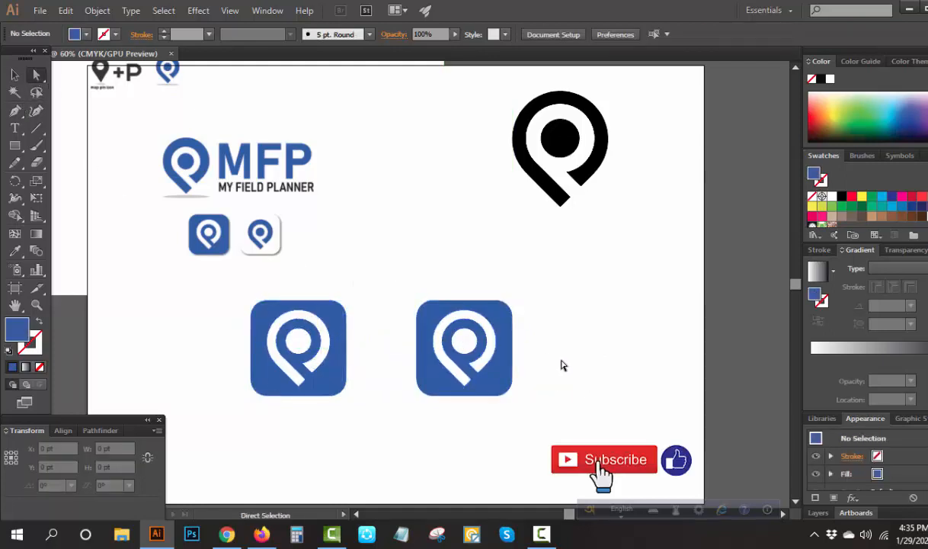
{"action": "left_click", "coordinate": [506, 383]}
{"action": "left_click", "coordinate": [525, 378]}
Ungroup the right-hand copy of the blue icon into its pin and rounded square.
{"action": "key", "text": "v"}
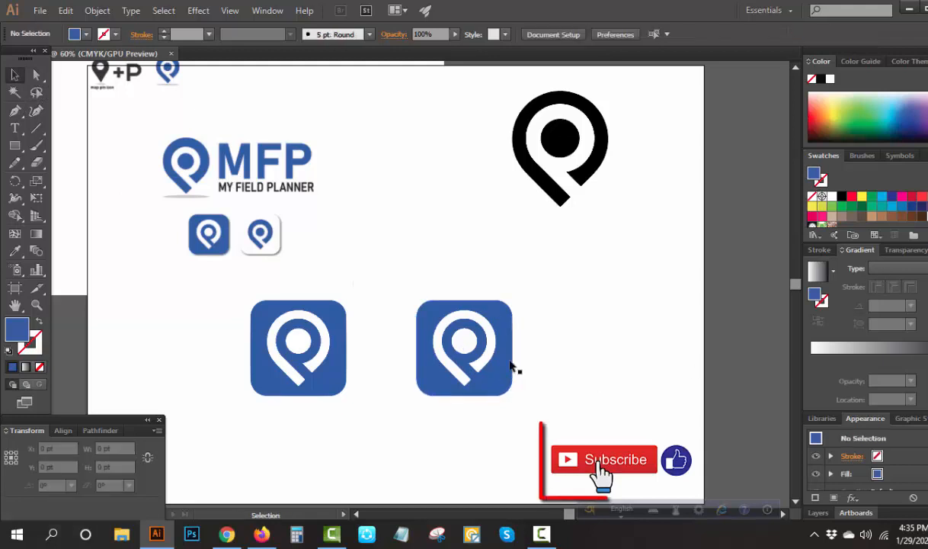
{"action": "left_click", "coordinate": [499, 366]}
{"action": "right_click", "coordinate": [499, 365]}
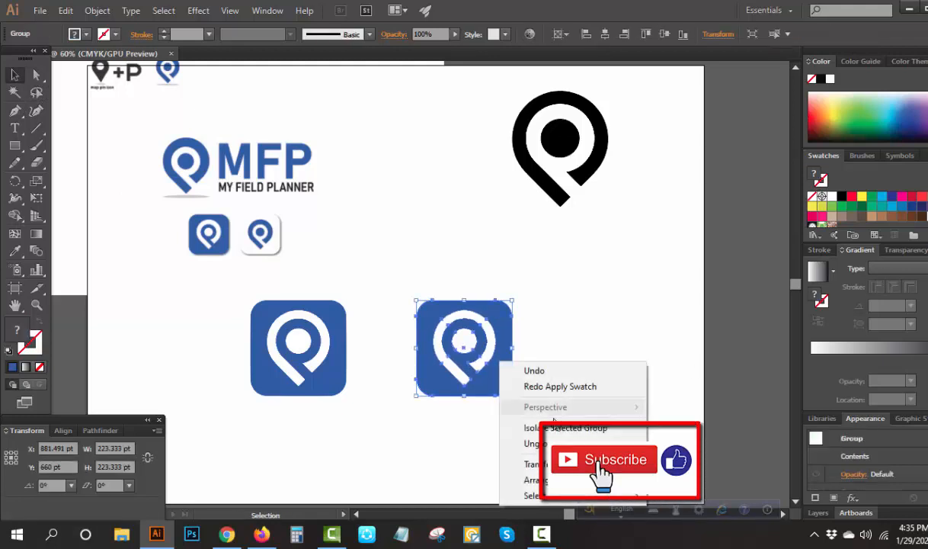
{"action": "left_click", "coordinate": [539, 444]}
{"action": "left_click", "coordinate": [569, 383]}
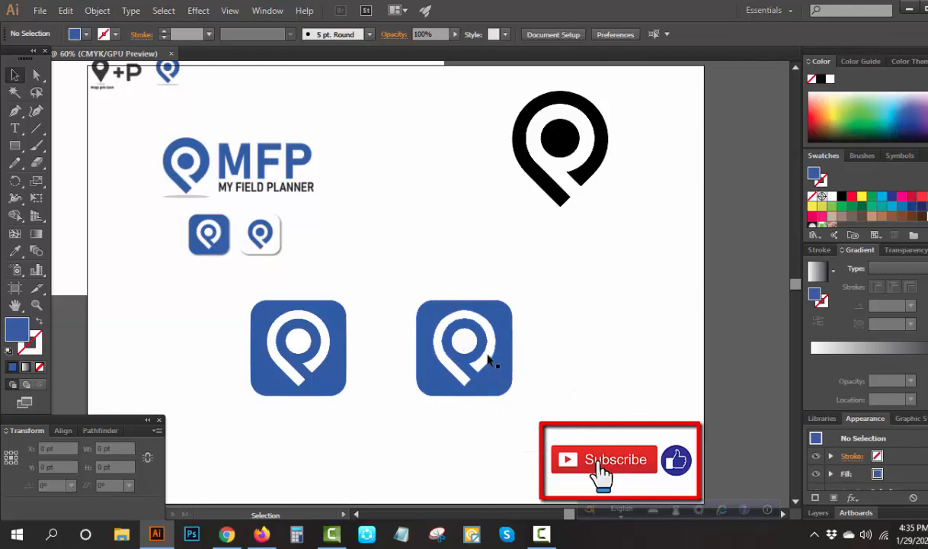
Fill the right-hand icon's pin with a blue swatch and its rounded square with white.
{"action": "left_click", "coordinate": [489, 356]}
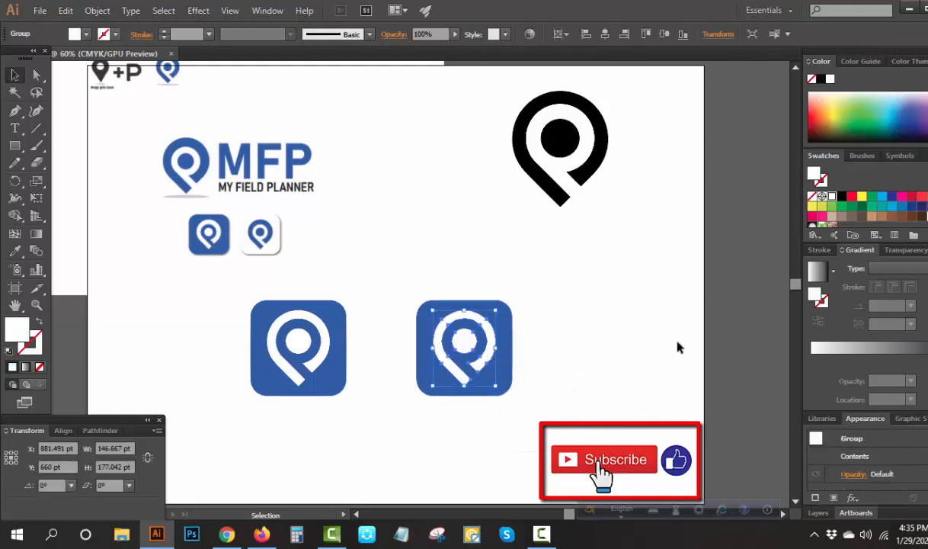
{"action": "left_click", "coordinate": [904, 212]}
{"action": "left_click", "coordinate": [547, 321]}
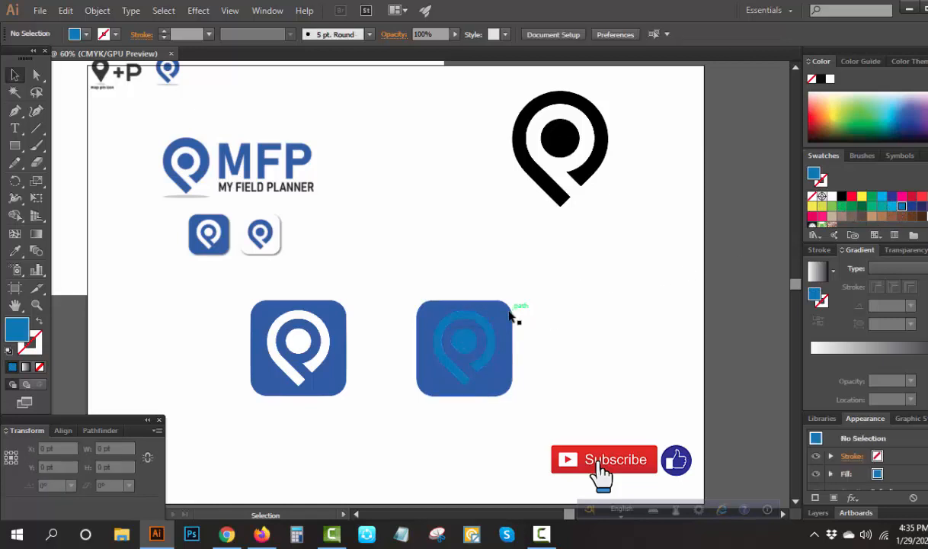
{"action": "left_click", "coordinate": [509, 320]}
{"action": "left_click", "coordinate": [831, 198]}
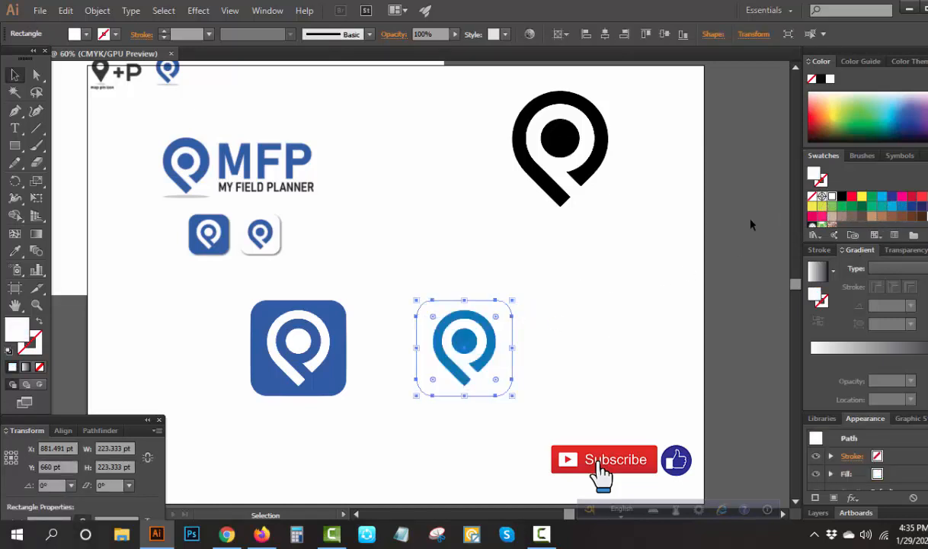
{"action": "left_click", "coordinate": [613, 261]}
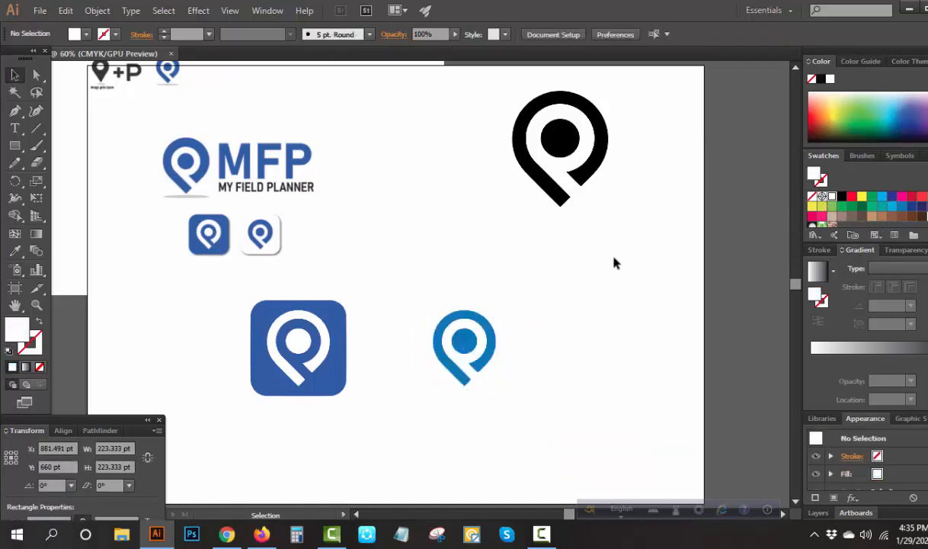
Change the right-hand icon's pin to a darker blue swatch.
{"action": "left_click", "coordinate": [492, 341]}
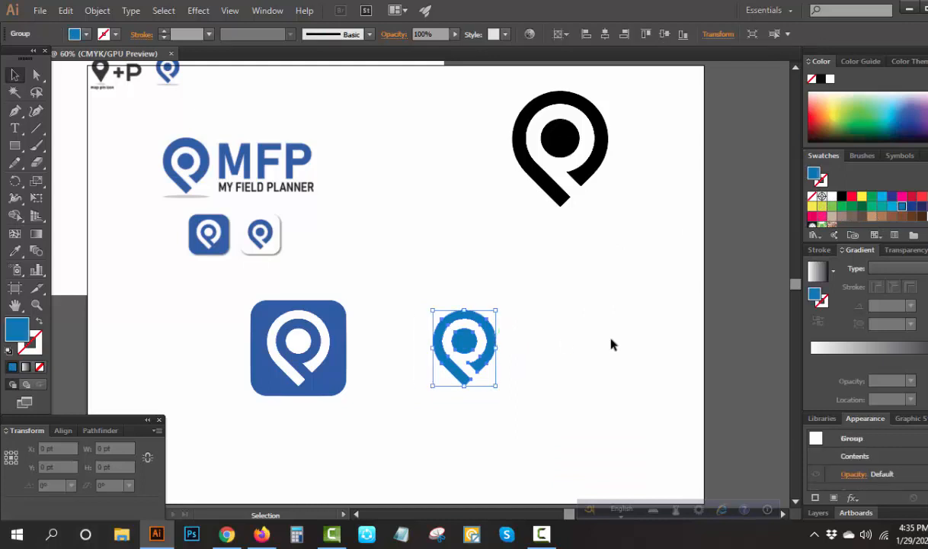
{"action": "left_click", "coordinate": [911, 207]}
{"action": "left_click", "coordinate": [607, 263]}
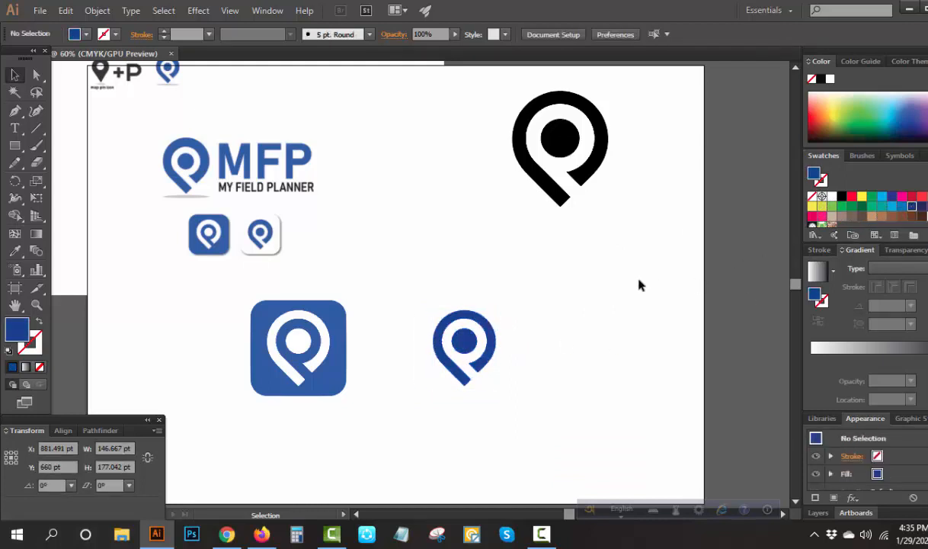
Apply a Drop Shadow to the white rounded square with Multiply mode, 75% opacity, 7 pt X and Y offsets and 5 pt blur.
{"action": "left_click", "coordinate": [505, 321]}
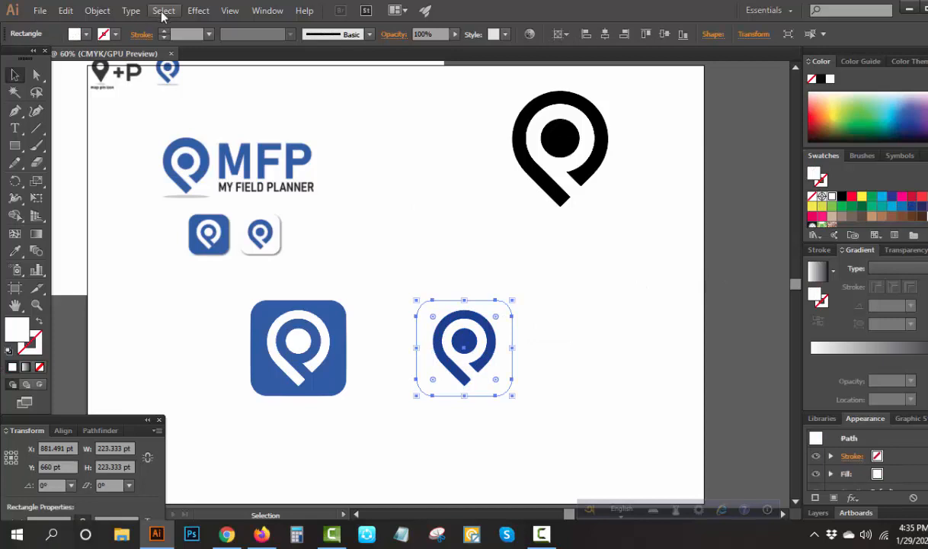
{"action": "left_click", "coordinate": [198, 11]}
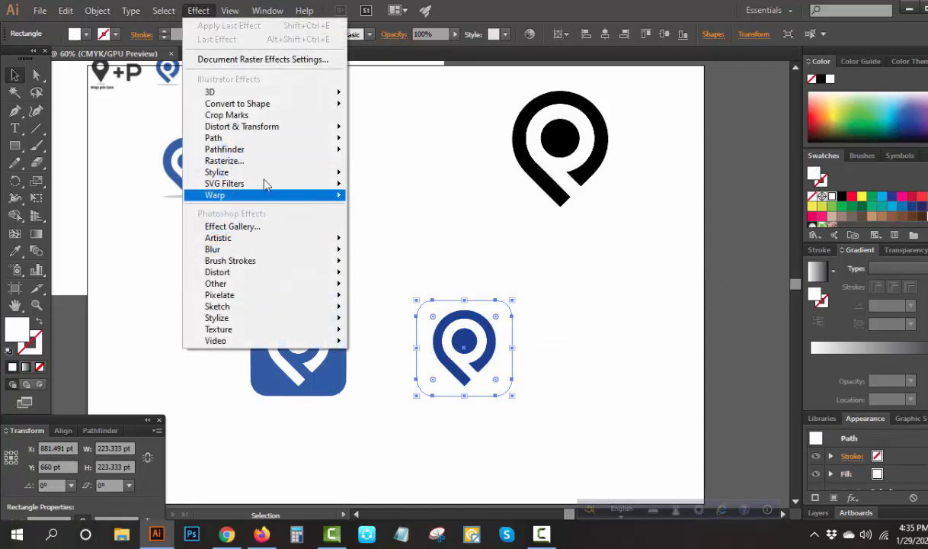
{"action": "mouse_move", "coordinate": [252, 172]}
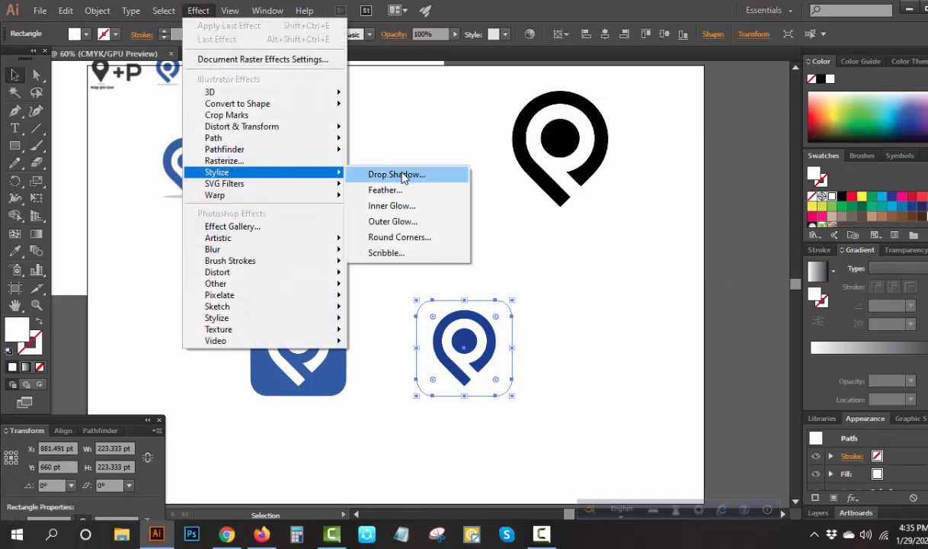
{"action": "left_click", "coordinate": [397, 175]}
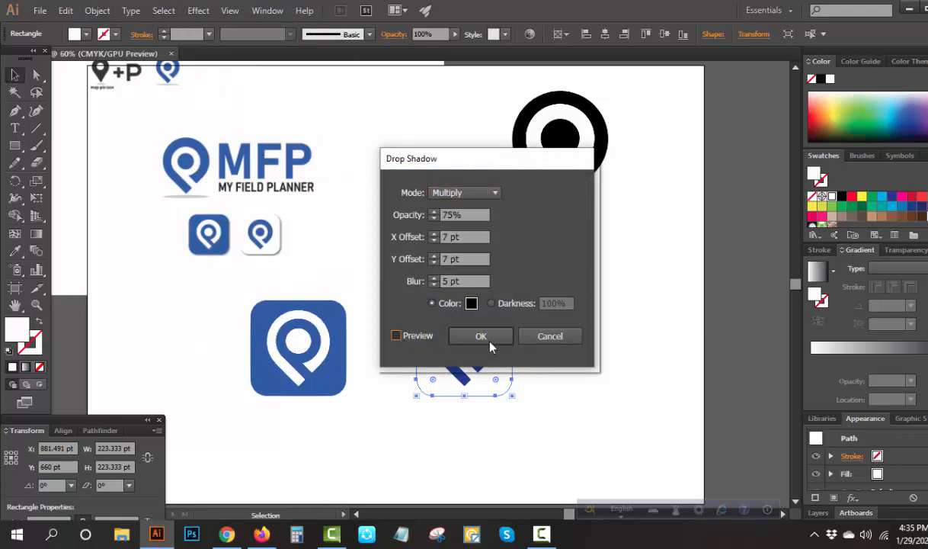
{"action": "left_click", "coordinate": [488, 340]}
{"action": "left_click", "coordinate": [652, 382]}
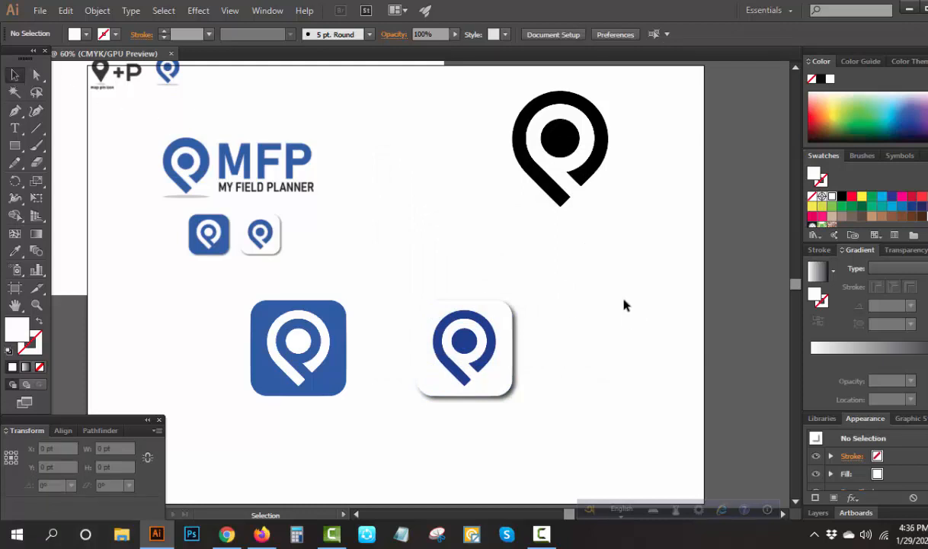
Move the large black pin above the gap between the two app icons and recolour it with the left icon's blue.
{"action": "left_click_drag", "start_coordinate": [574, 283], "coordinate": [414, 415]}
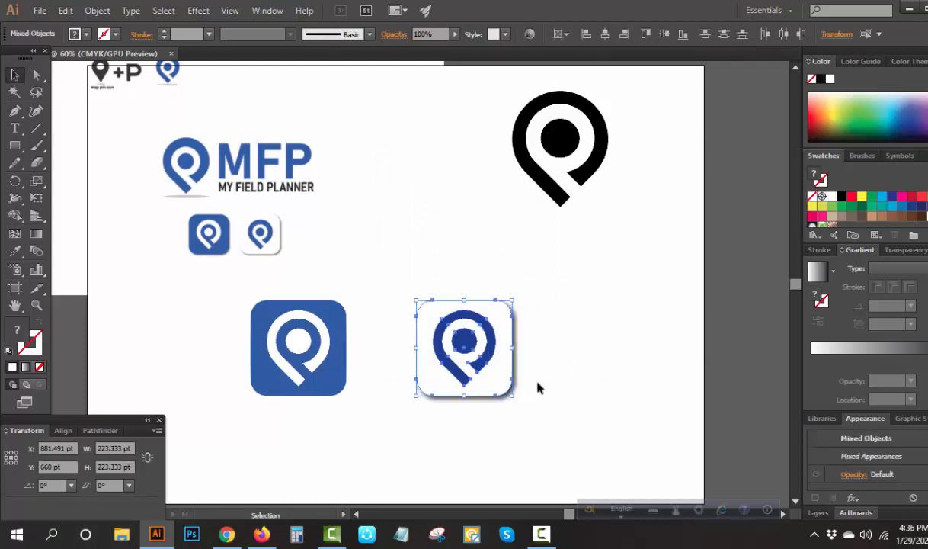
{"action": "left_click", "coordinate": [582, 381]}
{"action": "left_click_drag", "start_coordinate": [570, 183], "coordinate": [447, 261]}
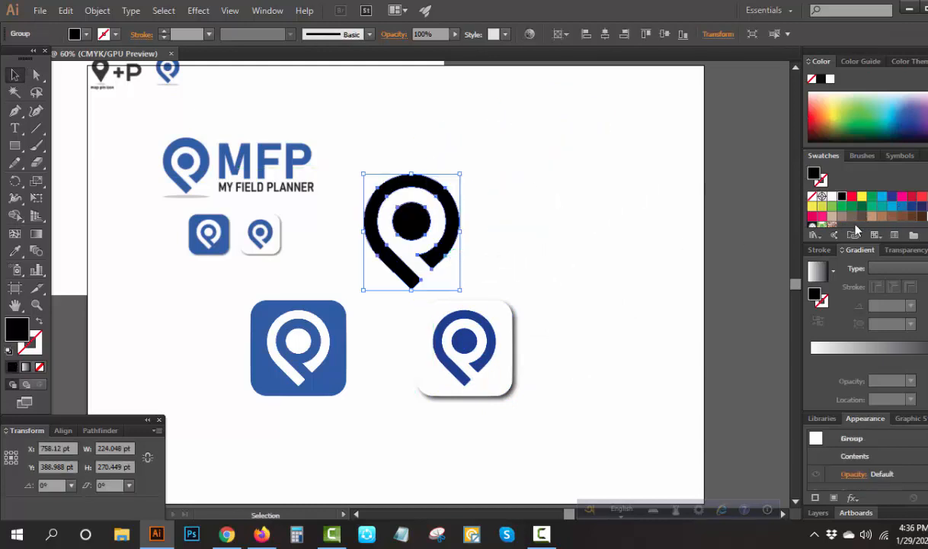
{"action": "left_click", "coordinate": [15, 251]}
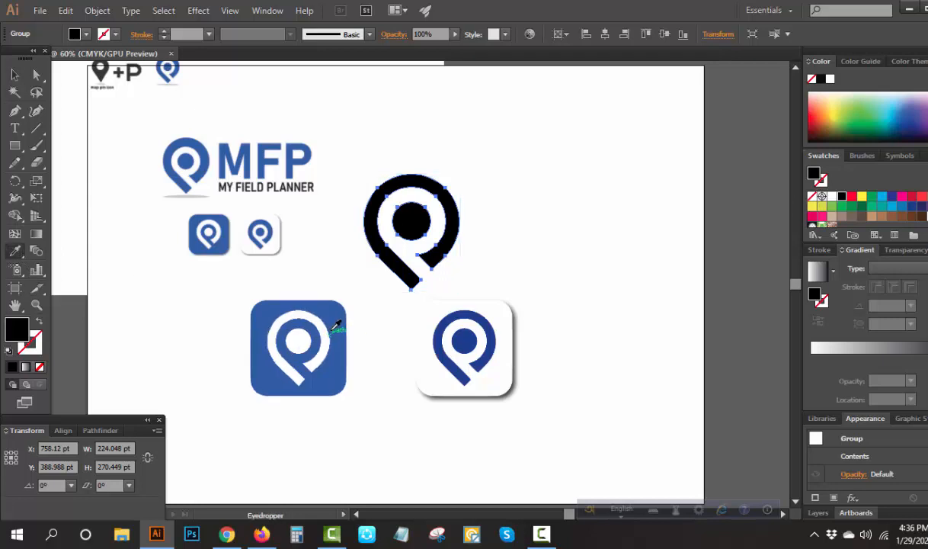
{"action": "left_click", "coordinate": [333, 328]}
Match the fill of the white icon's pin to the large pin's blue using the Eyedropper.
{"action": "key", "text": "y"}
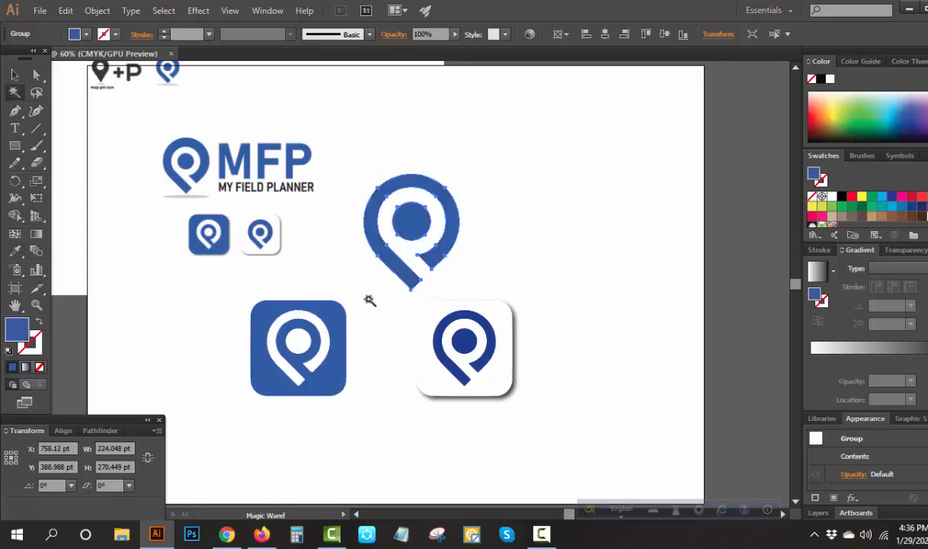
{"action": "left_click", "coordinate": [496, 344]}
{"action": "left_click", "coordinate": [15, 251]}
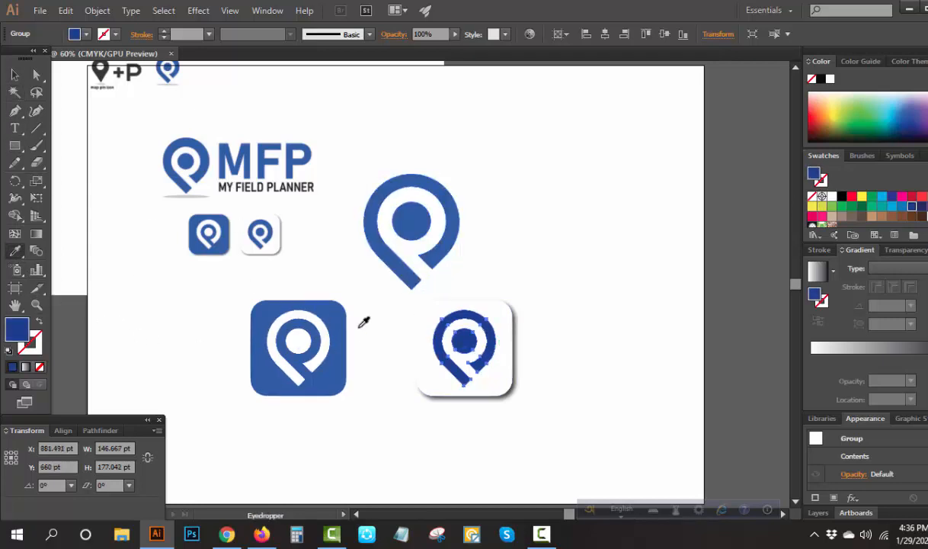
{"action": "left_click", "coordinate": [450, 244]}
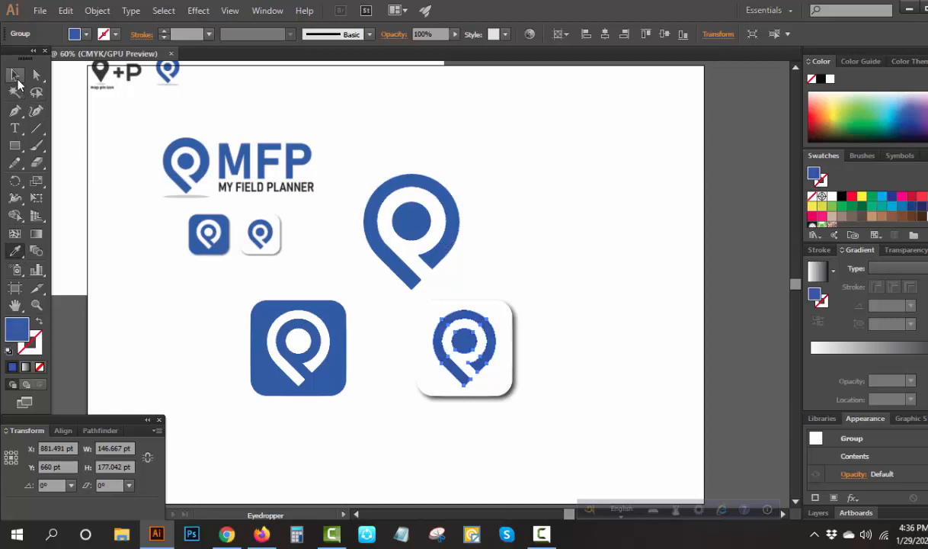
{"action": "left_click", "coordinate": [16, 77]}
{"action": "left_click", "coordinate": [483, 190]}
{"action": "left_click", "coordinate": [398, 266]}
{"action": "key", "text": "a"}
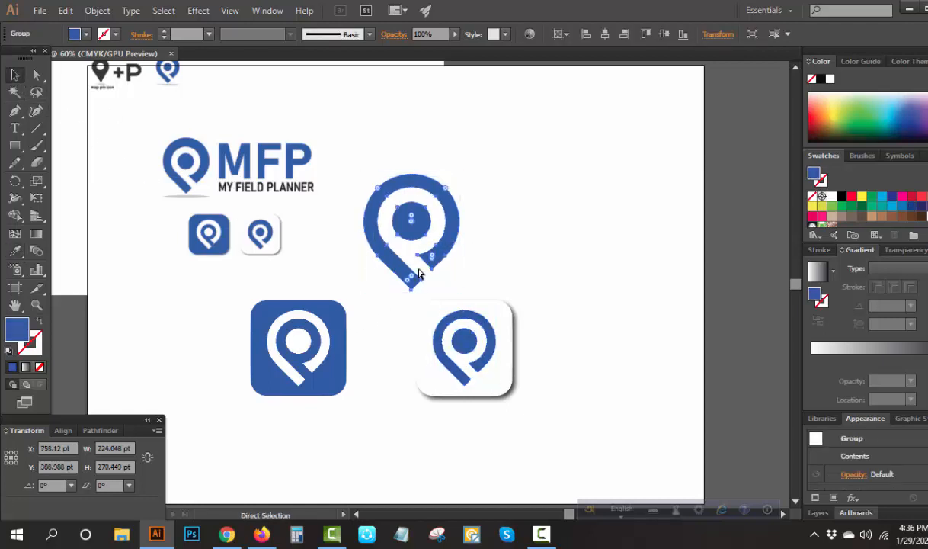
{"action": "key", "text": "v"}
{"action": "left_click", "coordinate": [519, 263]}
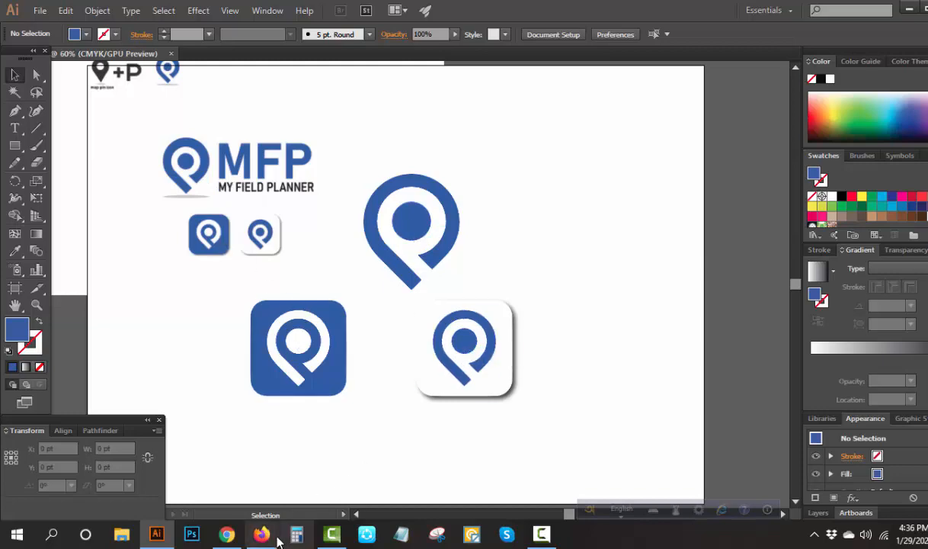
Review the winning entry, prize and status of the Simple Logo contest in Chrome and return to Illustrator.
{"action": "left_click", "coordinate": [226, 534]}
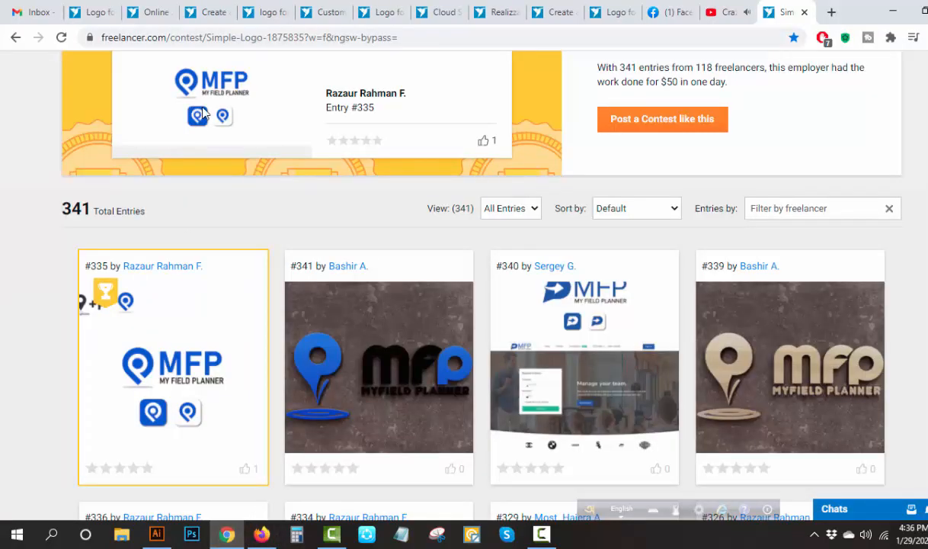
{"action": "scroll", "coordinate": [161, 357], "scroll_direction": "up", "scroll_amount": 2}
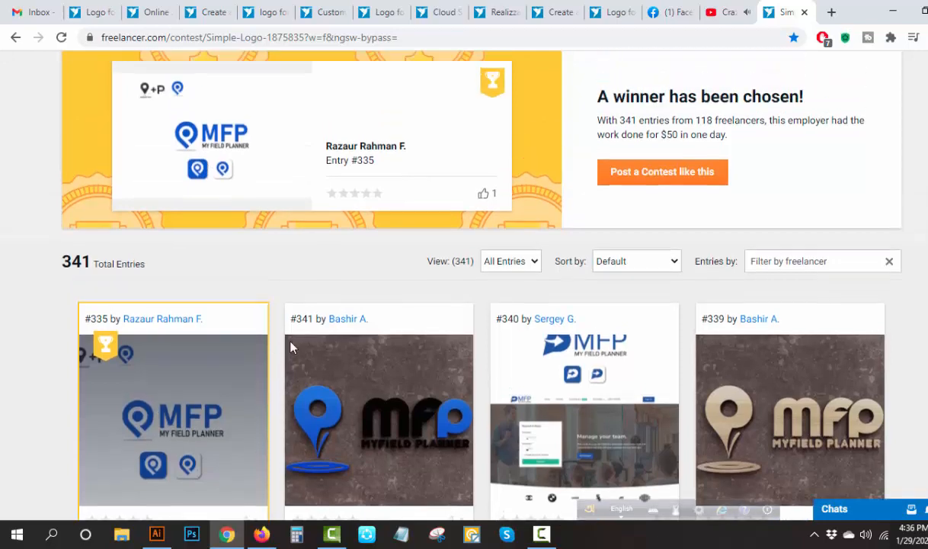
{"action": "left_click_drag", "start_coordinate": [416, 355], "coordinate": [481, 356]}
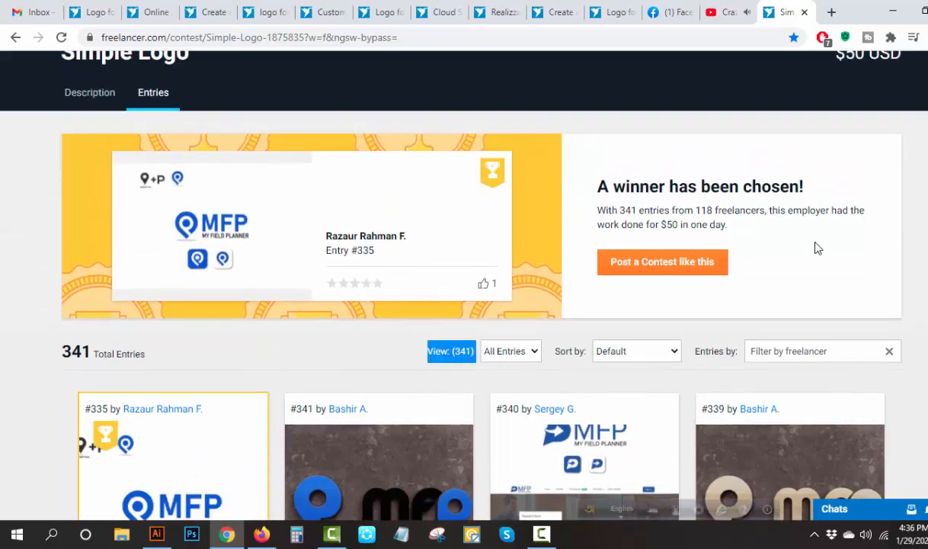
{"action": "scroll", "coordinate": [817, 249], "scroll_direction": "up", "scroll_amount": 1}
{"action": "left_click_drag", "start_coordinate": [833, 106], "coordinate": [917, 113]}
{"action": "left_click_drag", "start_coordinate": [847, 77], "coordinate": [864, 85]}
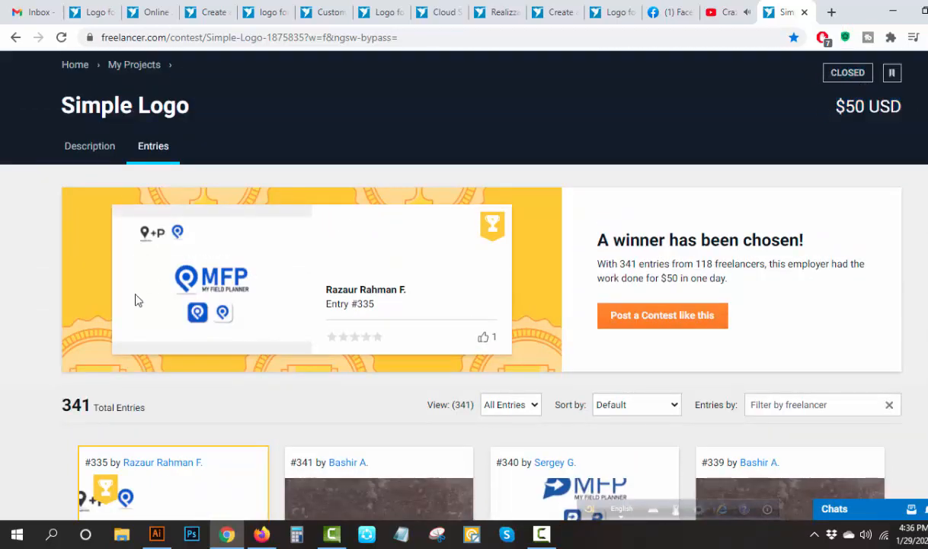
{"action": "left_click", "coordinate": [225, 538]}
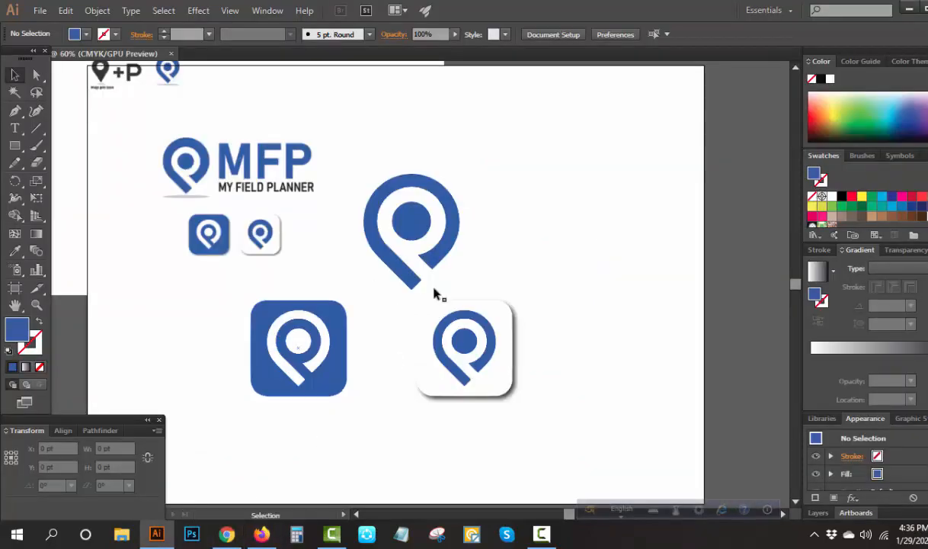